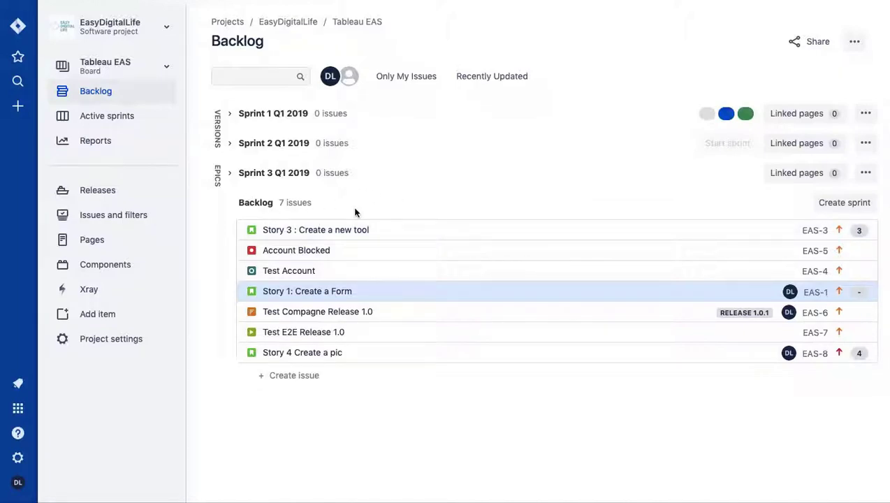
Create a new sprint above the backlog issues.
{"action": "left_click", "coordinate": [834, 205]}
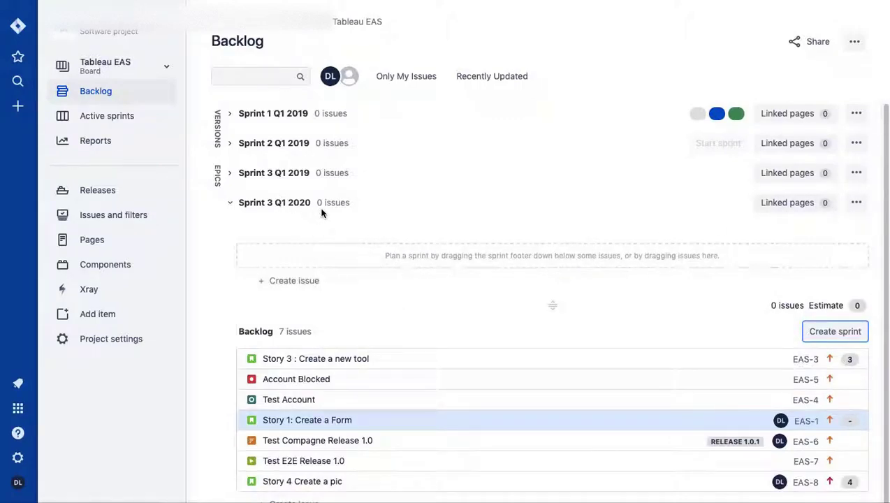
{"action": "left_click", "coordinate": [244, 204]}
{"action": "left_click", "coordinate": [265, 205]}
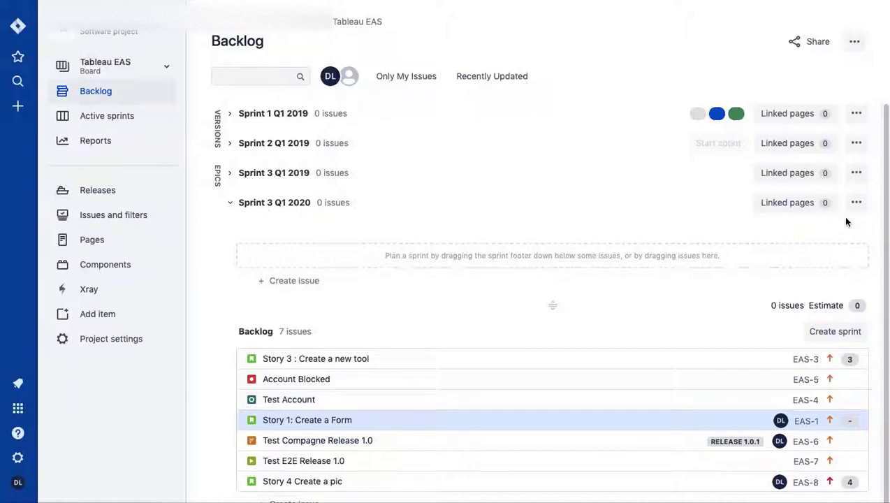
Rename the newly created sprint to "Sprint 4 Q1 2019" and collapse it.
{"action": "left_click", "coordinate": [856, 202]}
{"action": "left_click", "coordinate": [797, 256]}
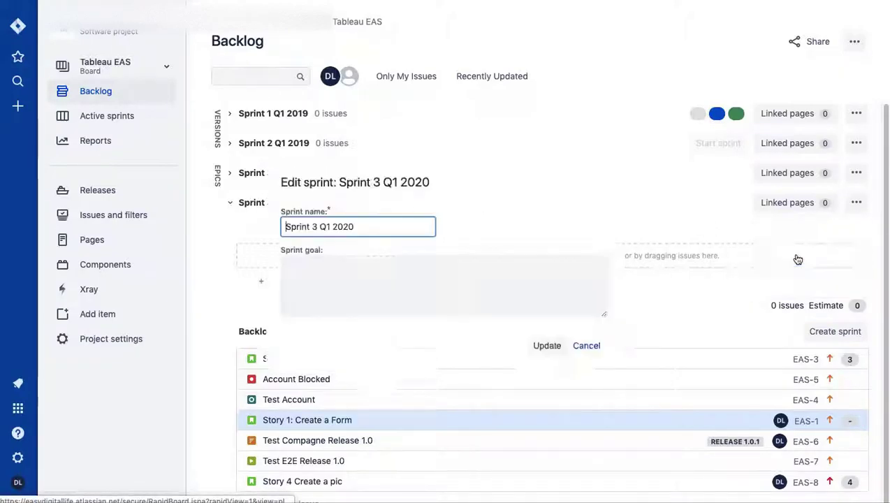
{"action": "left_click_drag", "start_coordinate": [388, 229], "coordinate": [303, 224]}
{"action": "left_click", "coordinate": [304, 225]}
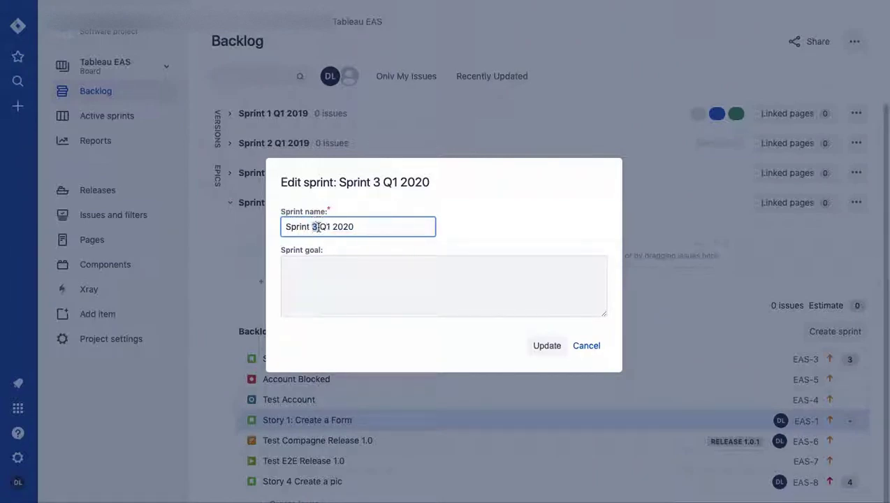
{"action": "type", "text": "4"}
{"action": "left_click_drag", "start_coordinate": [342, 226], "coordinate": [386, 226]}
{"action": "type", "text": "19"}
{"action": "left_click", "coordinate": [543, 346]}
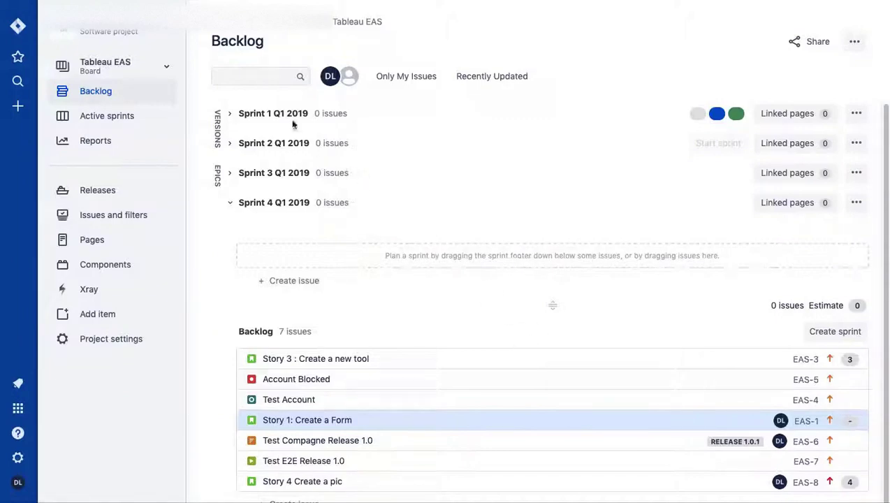
{"action": "left_click", "coordinate": [229, 202]}
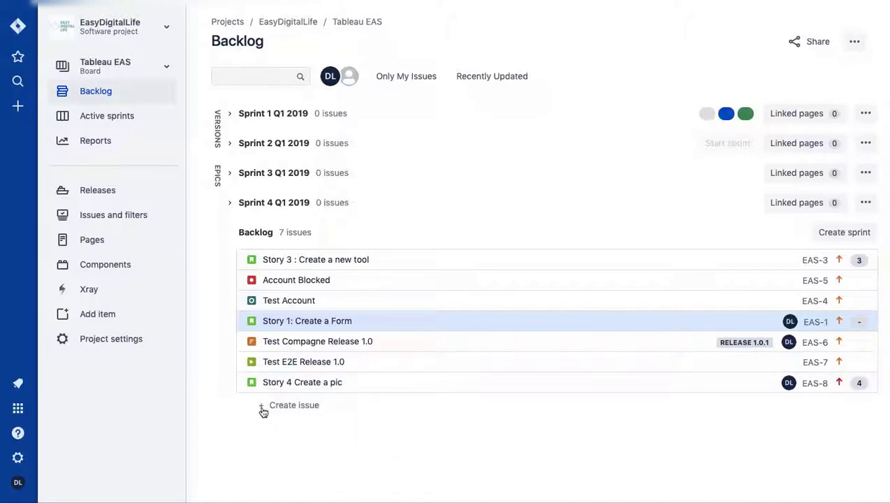
Create a backlog issue of type Story titled "Story 5: Create a video" and select it.
{"action": "left_click", "coordinate": [264, 410]}
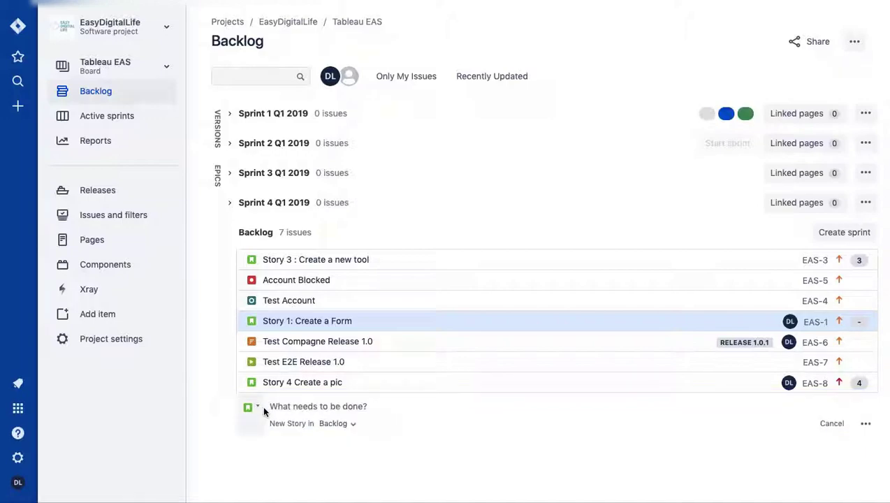
{"action": "left_click", "coordinate": [259, 409]}
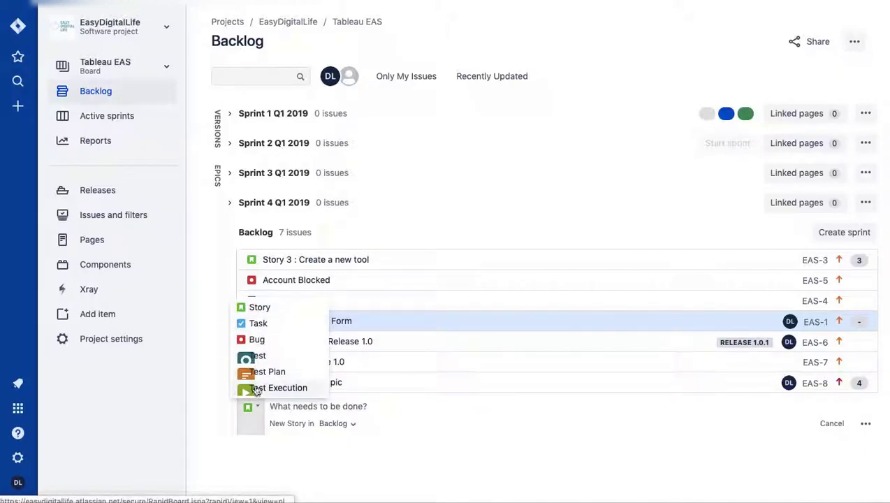
{"action": "left_click", "coordinate": [256, 312]}
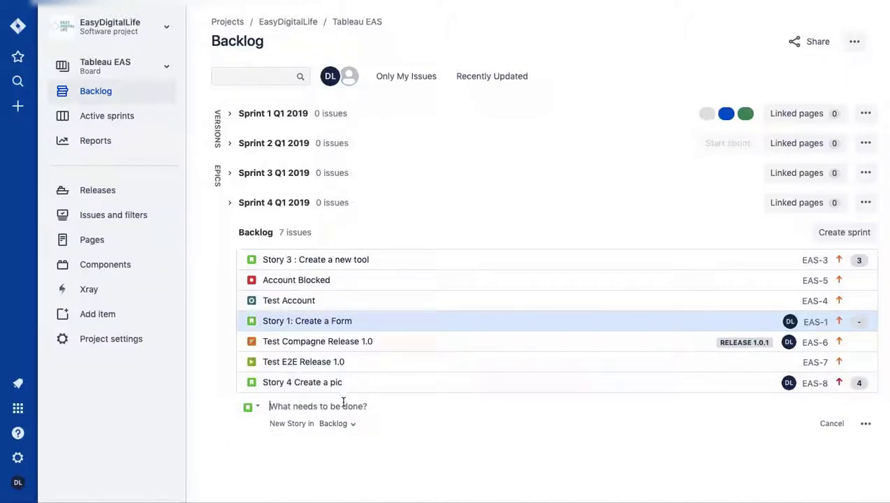
{"action": "type", "text": "Story "}
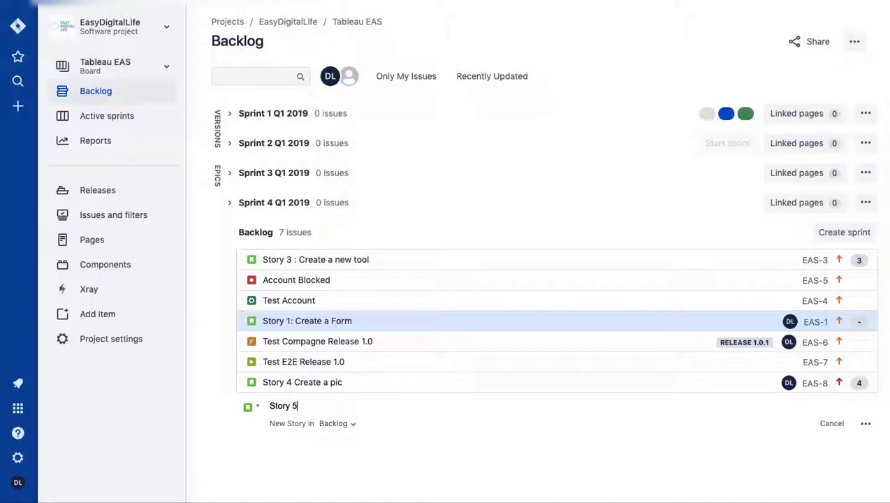
{"action": "type", "text": "5: Cretate"}
{"action": "key", "text": "BackSpace"}
{"action": "type", "text": "o"}
{"action": "key", "text": "Return"}
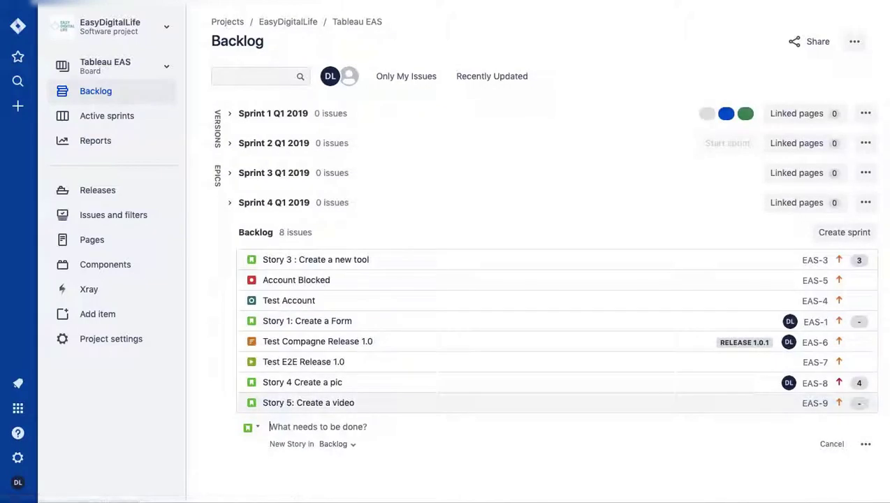
{"action": "left_click", "coordinate": [285, 405]}
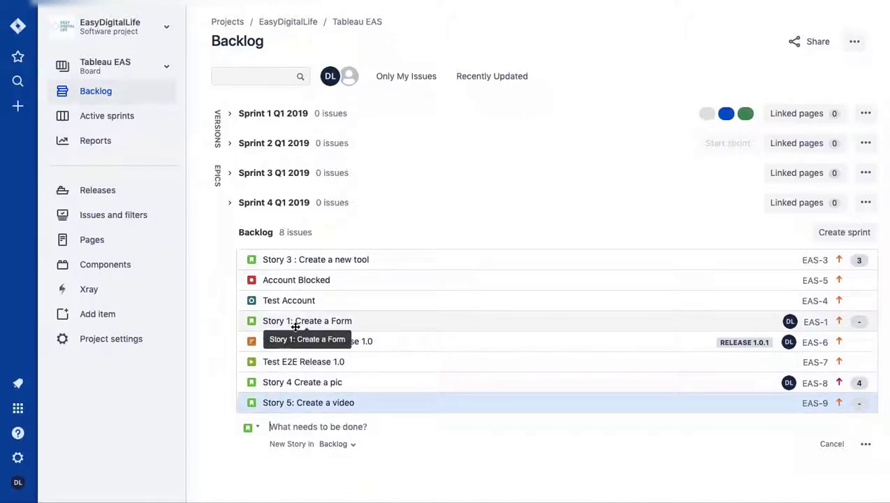
Move Story 1: Create a Form and Story 3: Create a new tool from the backlog into Sprint 1 Q1 2019.
{"action": "left_click_drag", "start_coordinate": [328, 320], "coordinate": [321, 116]}
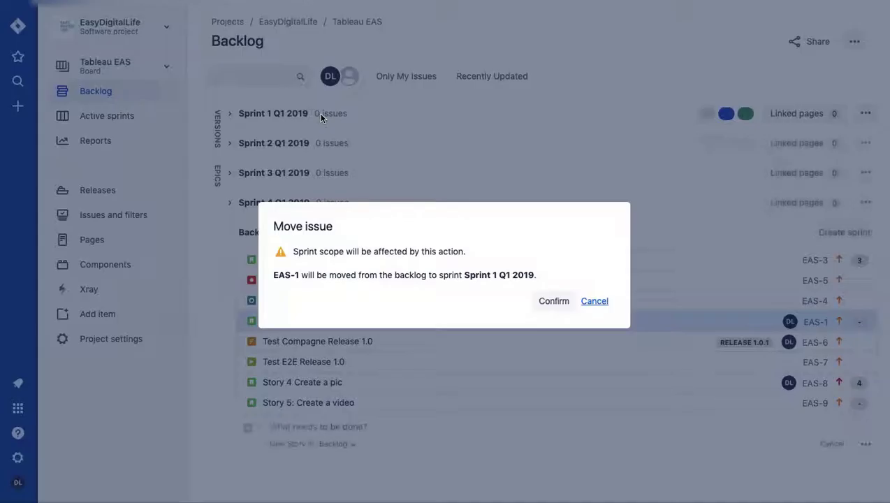
{"action": "left_click", "coordinate": [552, 302]}
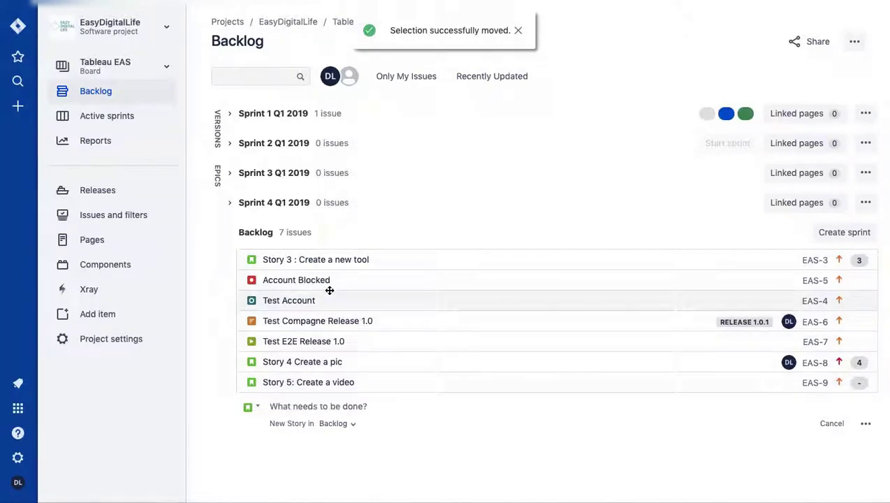
{"action": "left_click_drag", "start_coordinate": [319, 266], "coordinate": [324, 120]}
{"action": "left_click", "coordinate": [564, 305]}
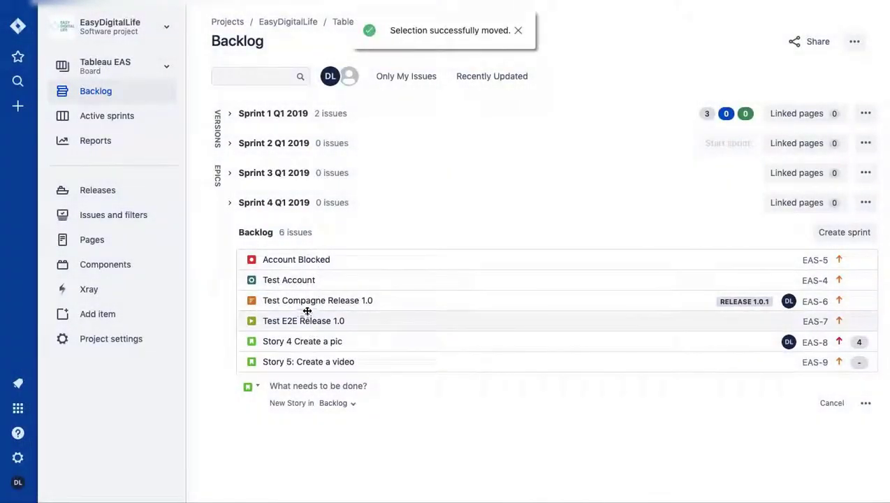
Move the Test Account and Account Blocked issues from the backlog into Sprint 1 Q1 2019.
{"action": "left_click_drag", "start_coordinate": [306, 279], "coordinate": [306, 113]}
{"action": "left_click", "coordinate": [553, 302]}
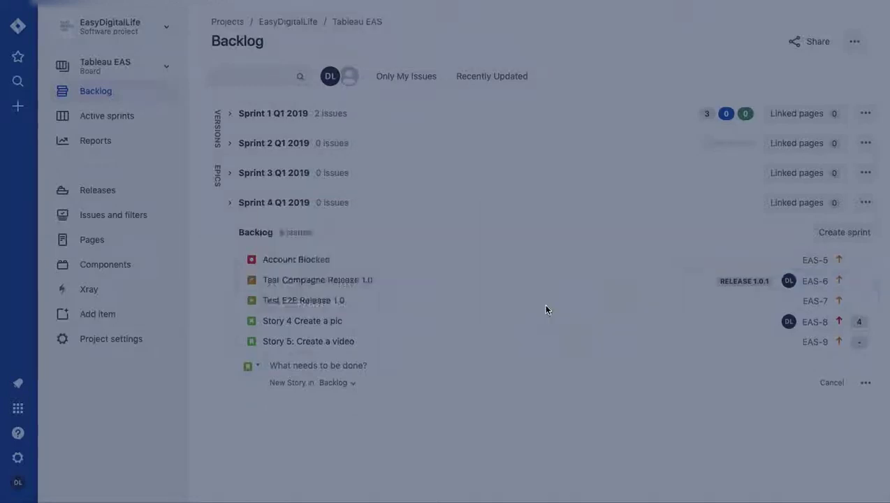
{"action": "left_click_drag", "start_coordinate": [324, 258], "coordinate": [319, 114]}
{"action": "left_click", "coordinate": [553, 300]}
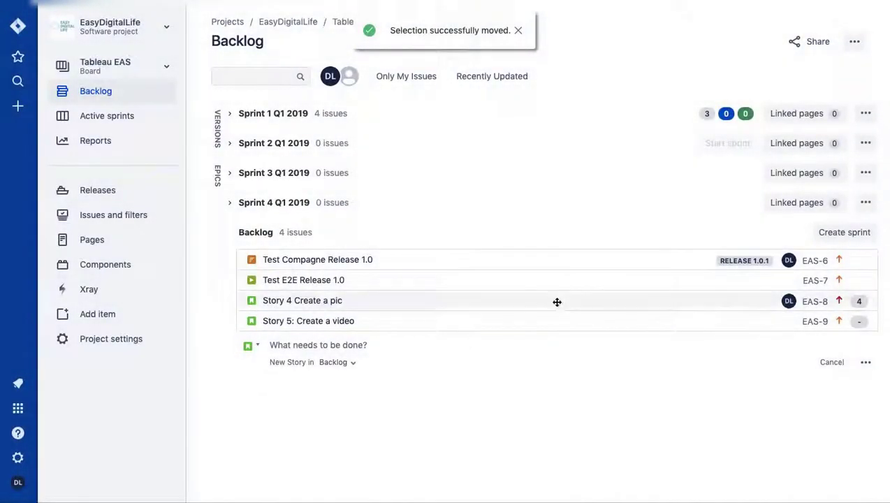
Expand Sprint 1 Q1 2019 to review its issues, check the active sprint board, and return to the backlog.
{"action": "left_click", "coordinate": [231, 113]}
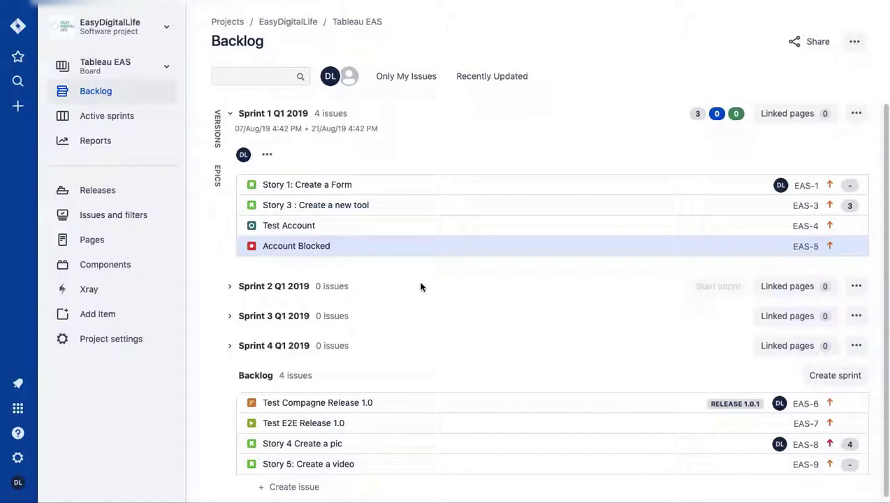
{"action": "left_click", "coordinate": [115, 127]}
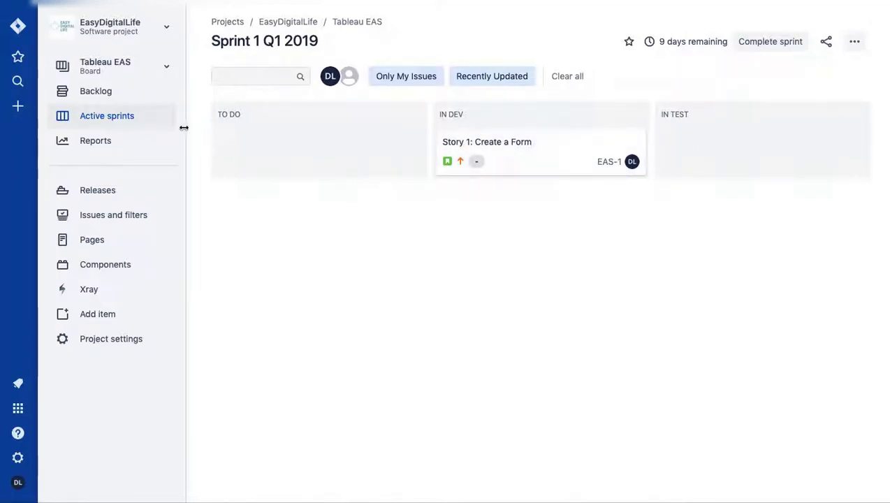
{"action": "left_click", "coordinate": [130, 96]}
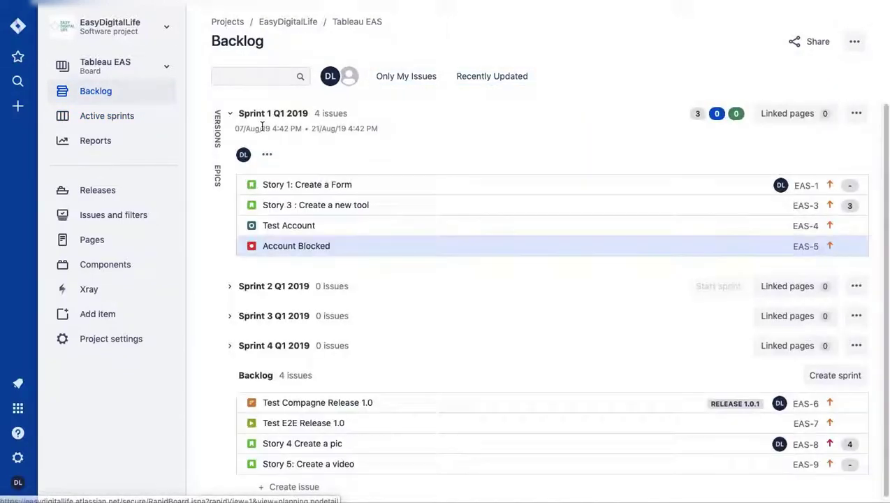
Open the details of Story 1: Create a Form and set its status to To Do.
{"action": "left_click", "coordinate": [361, 185]}
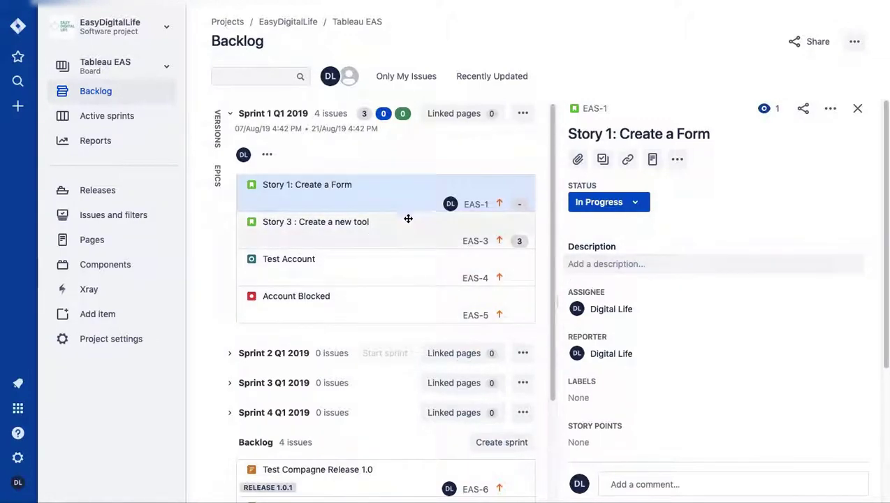
{"action": "left_click", "coordinate": [324, 196]}
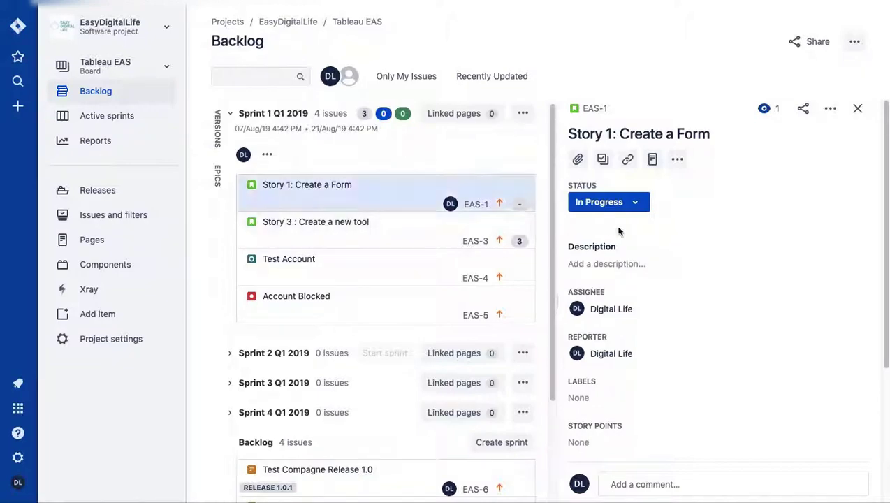
{"action": "left_click", "coordinate": [641, 201]}
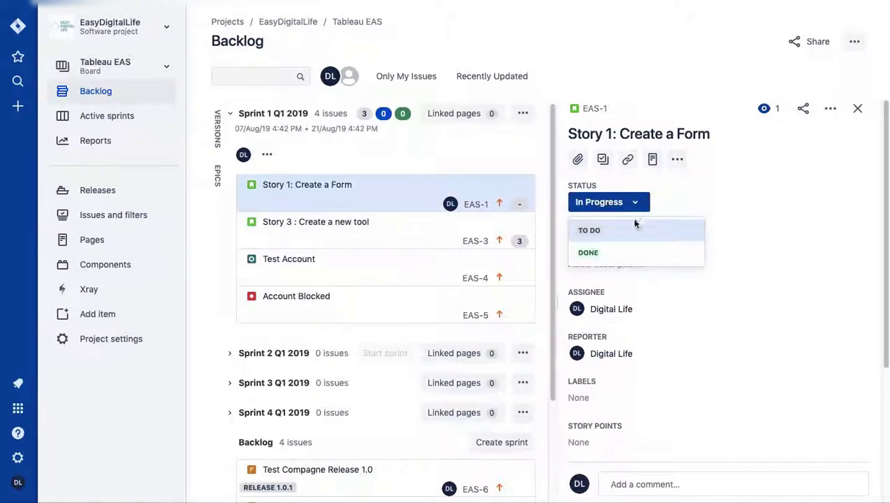
{"action": "left_click", "coordinate": [629, 238]}
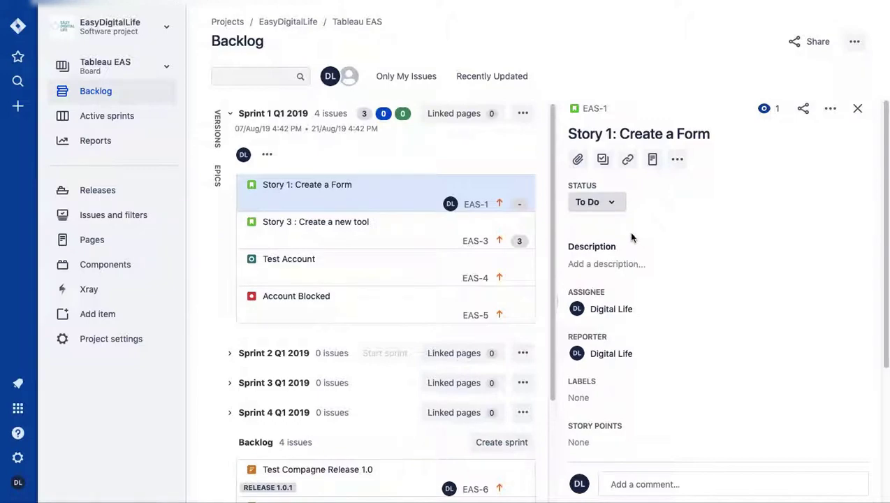
Add the description "As product owner i need my form to be ....." to Story 1 and set its assignee to Unassigned.
{"action": "left_click", "coordinate": [705, 269]}
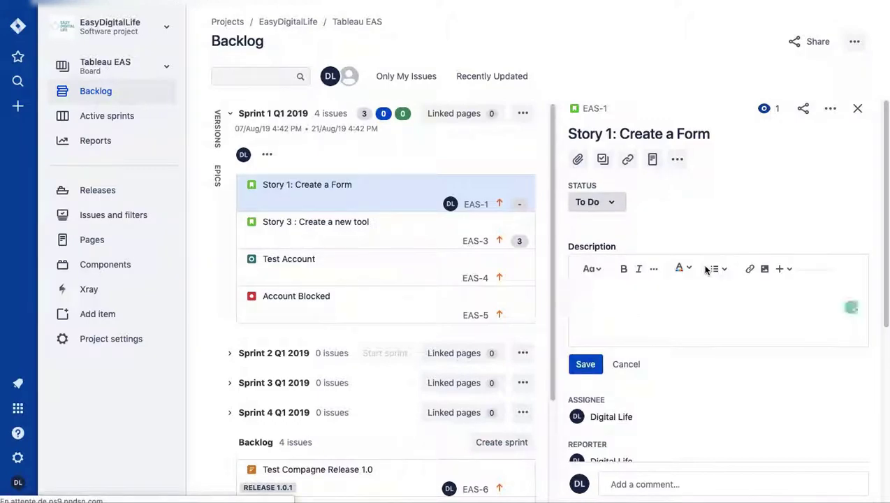
{"action": "type", "text": "As prod"}
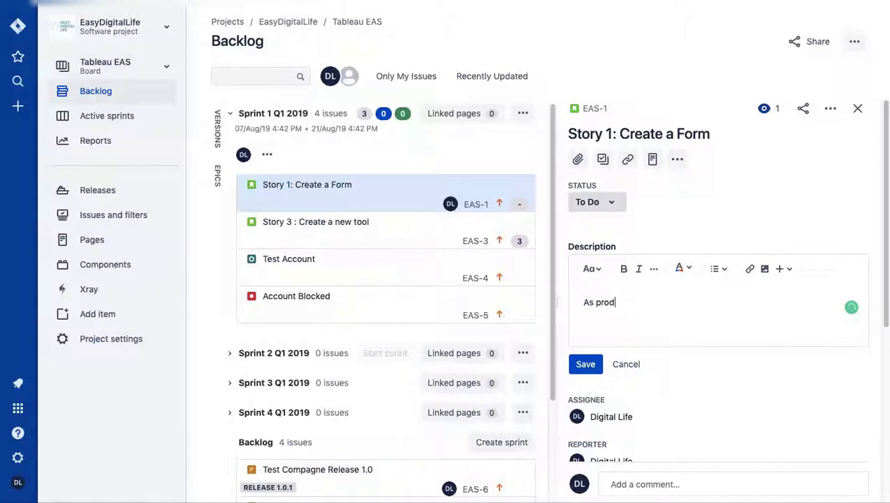
{"action": "type", "text": "uct owner i need m"}
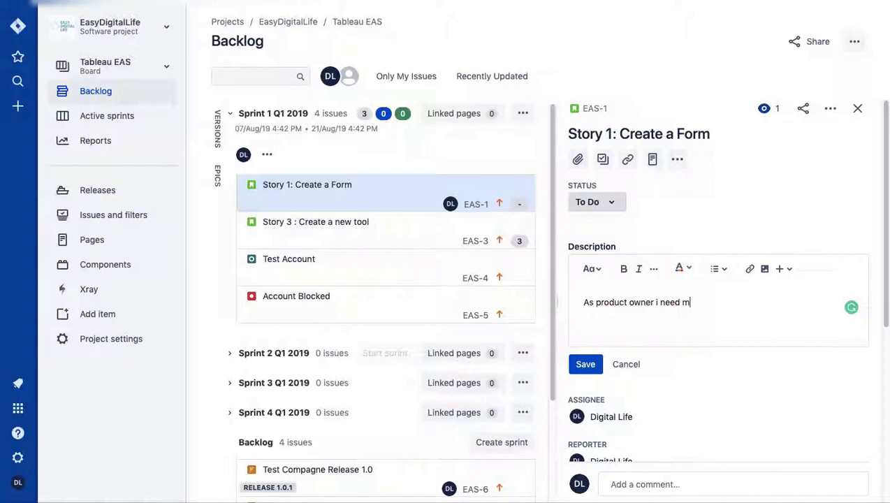
{"action": "type", "text": "y form to be ....."}
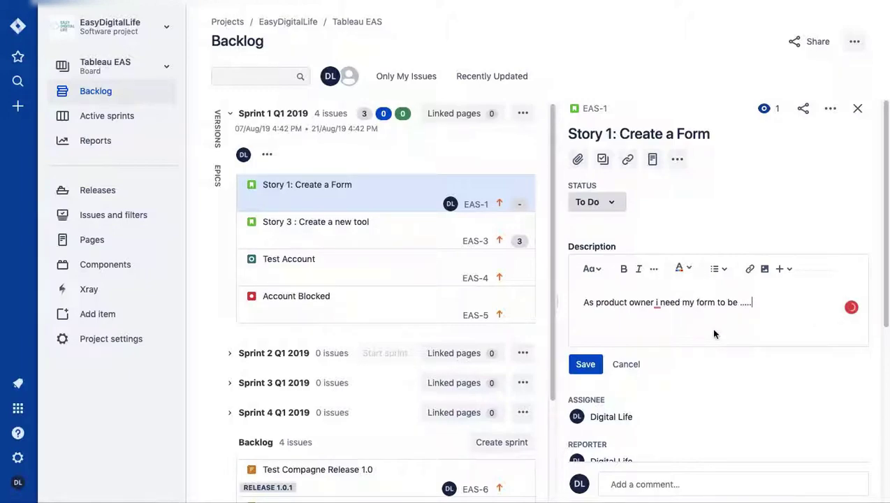
{"action": "left_click", "coordinate": [584, 363]}
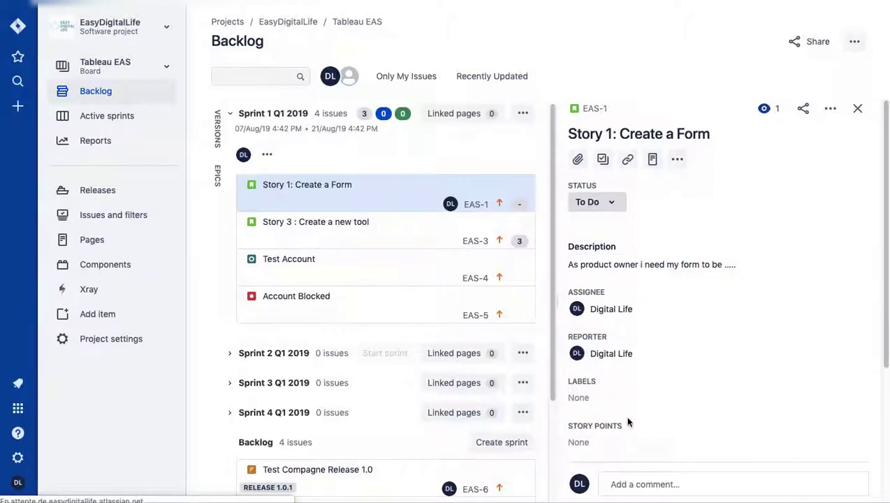
{"action": "left_click", "coordinate": [627, 309]}
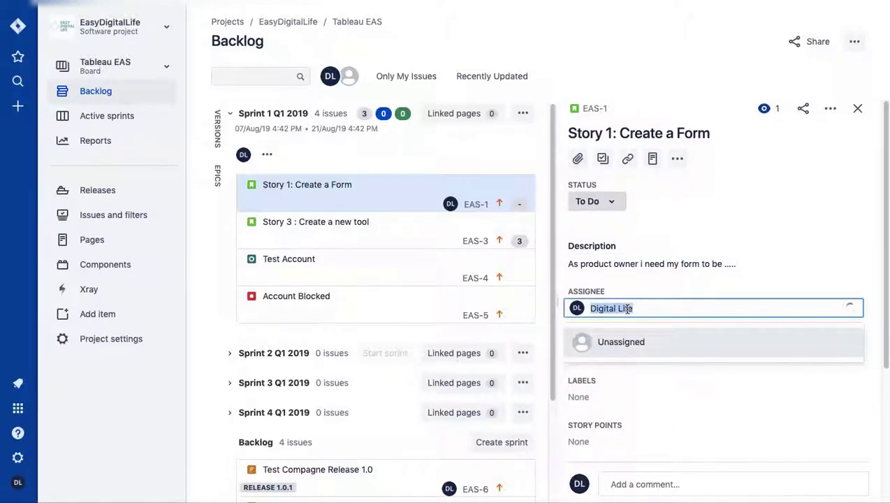
{"action": "left_click", "coordinate": [669, 352]}
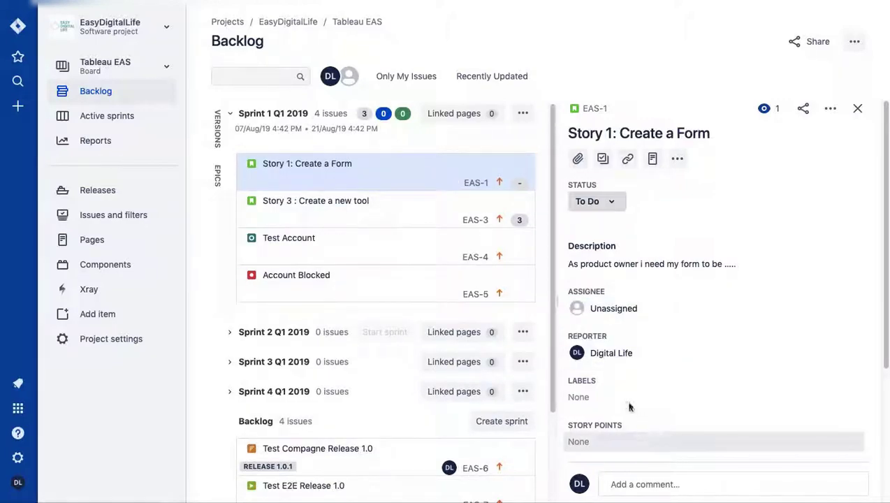
Examine the labels, story points, sprint and priority fields of Story 1.
{"action": "left_click", "coordinate": [617, 395]}
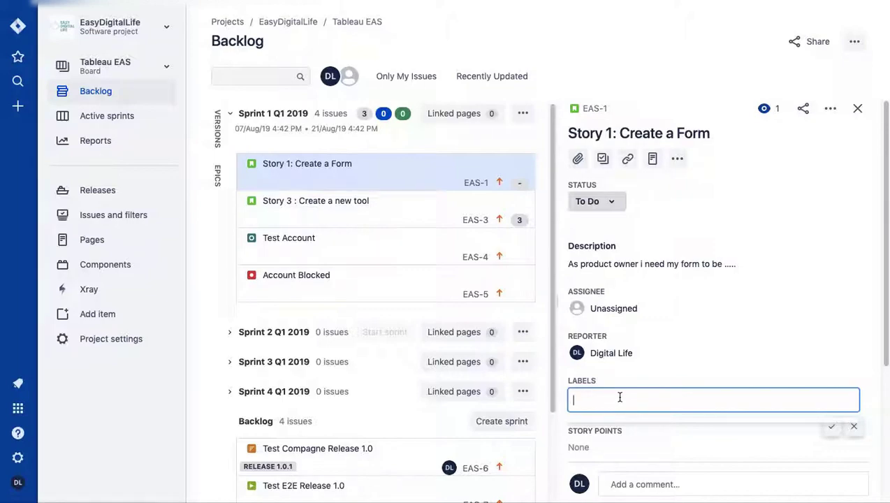
{"action": "scroll", "coordinate": [620, 397], "scroll_direction": "down", "scroll_amount": 1}
{"action": "scroll", "coordinate": [619, 396], "scroll_direction": "down", "scroll_amount": 1}
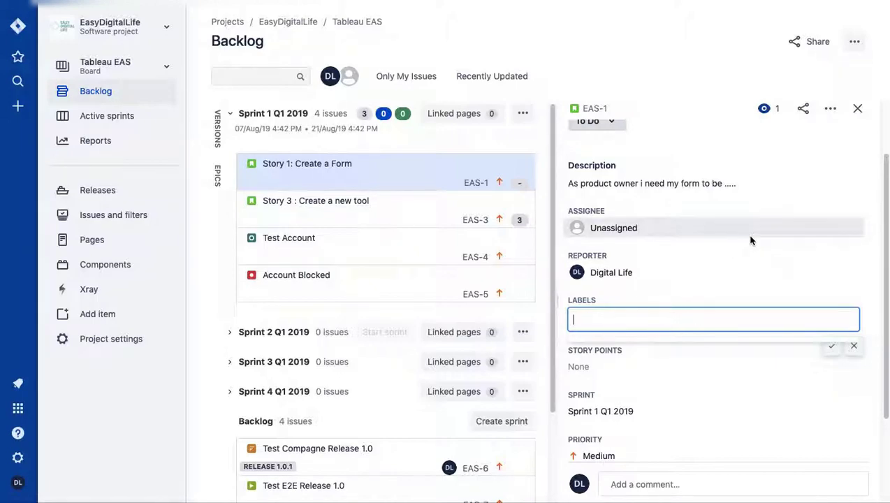
{"action": "left_click", "coordinate": [791, 256]}
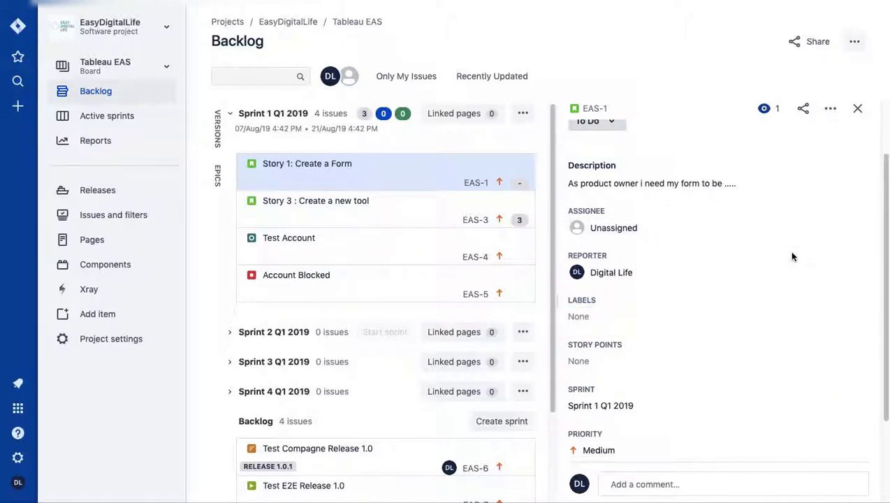
{"action": "scroll", "coordinate": [787, 250], "scroll_direction": "down", "scroll_amount": 3}
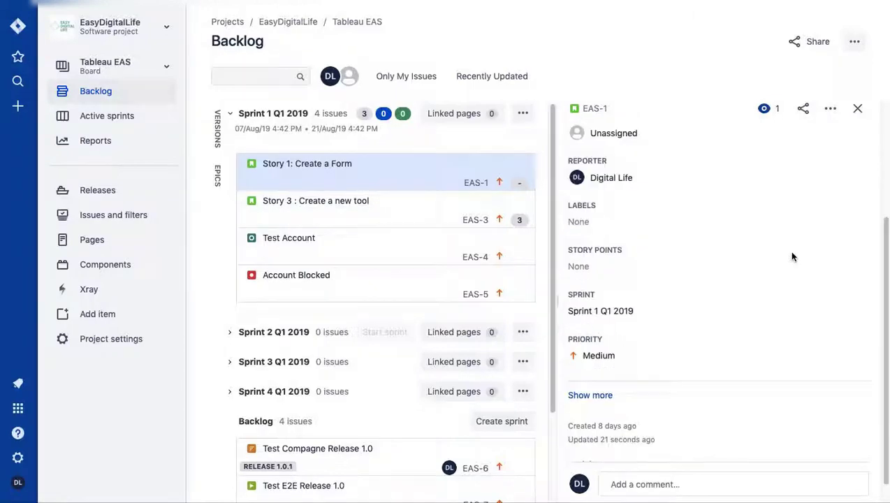
Set Story 1's story points to 3 and its priority to High.
{"action": "left_click", "coordinate": [608, 235]}
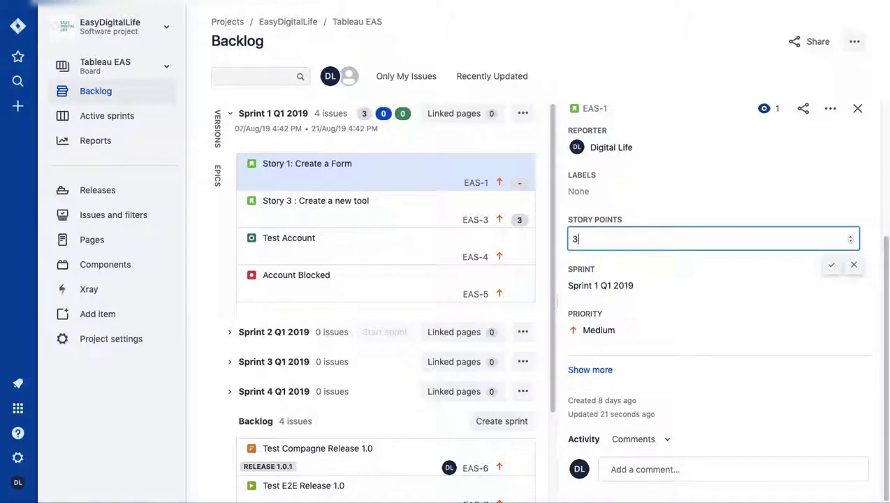
{"action": "key", "text": "Return"}
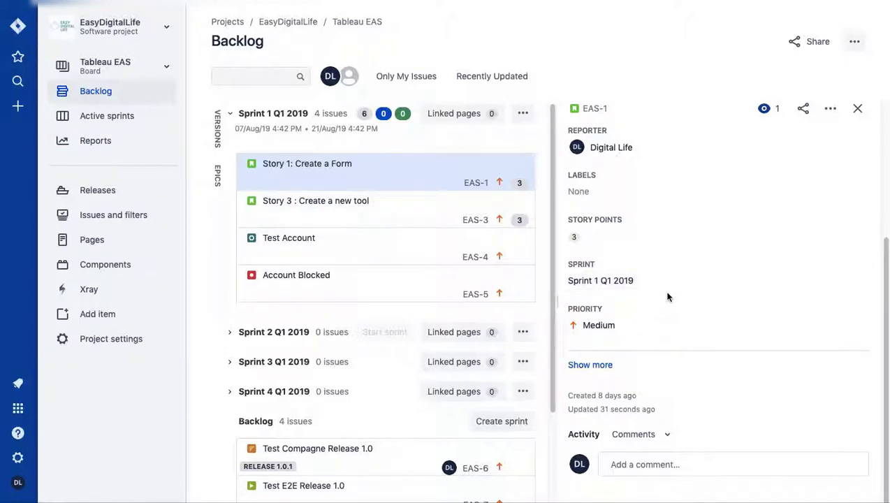
{"action": "left_click", "coordinate": [613, 327]}
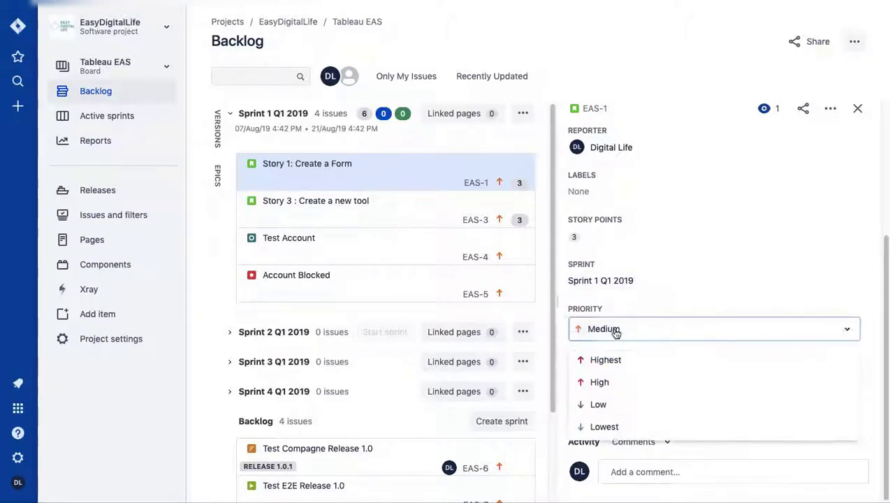
{"action": "left_click", "coordinate": [612, 383]}
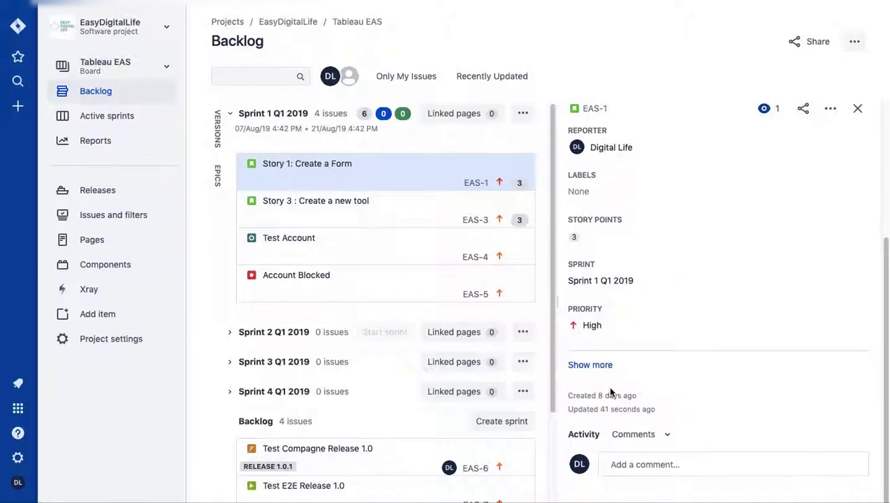
Show the additional fields of Story 1 and set its fix version to Release 1.0.1.
{"action": "left_click", "coordinate": [605, 366]}
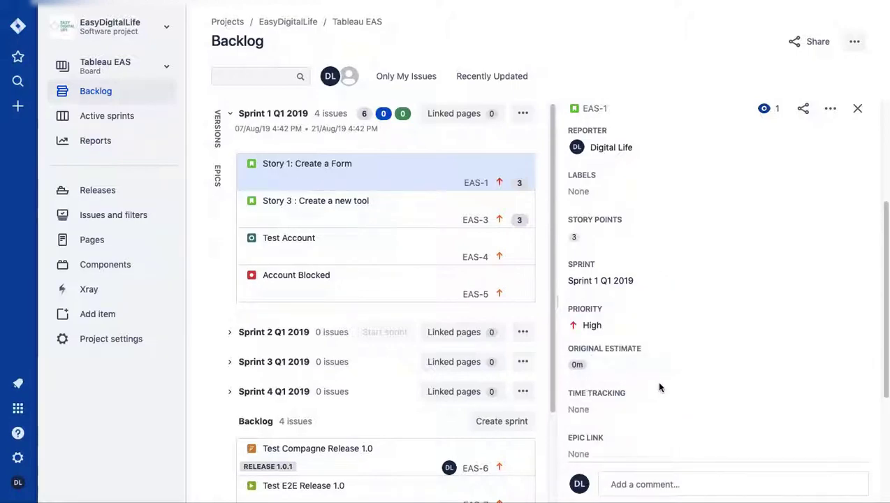
{"action": "scroll", "coordinate": [659, 387], "scroll_direction": "down", "scroll_amount": 2}
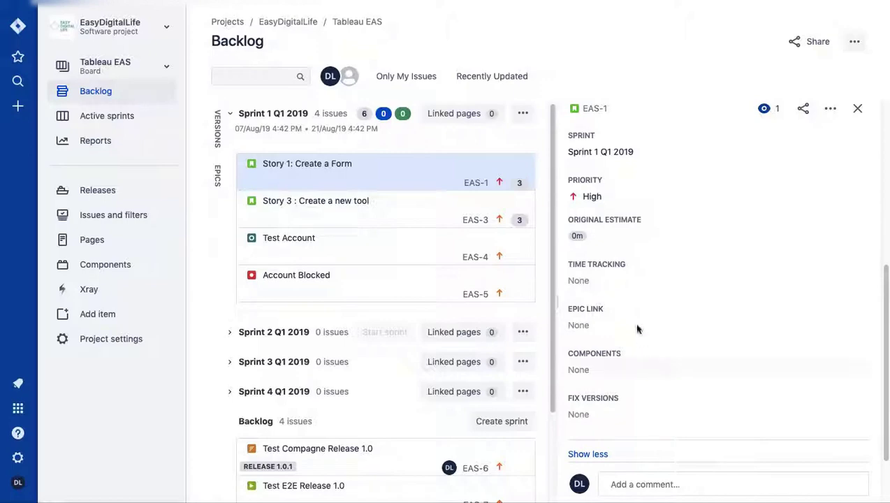
{"action": "scroll", "coordinate": [621, 396], "scroll_direction": "down", "scroll_amount": 1}
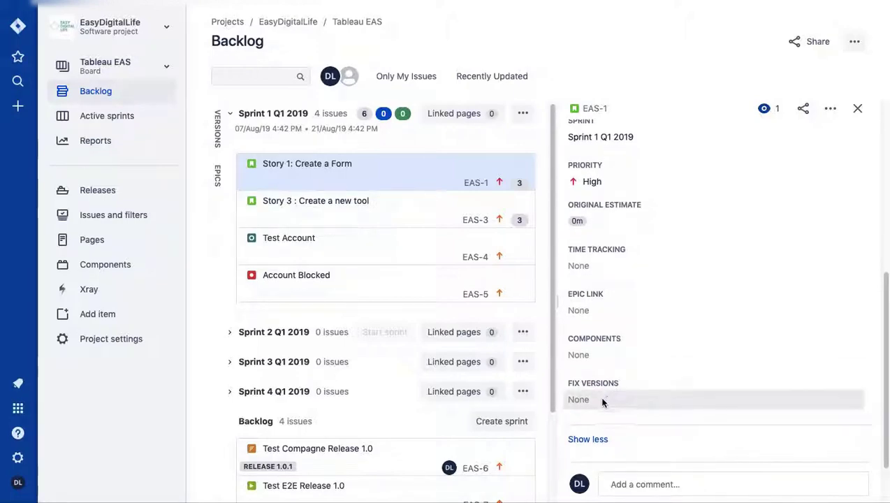
{"action": "left_click", "coordinate": [601, 400]}
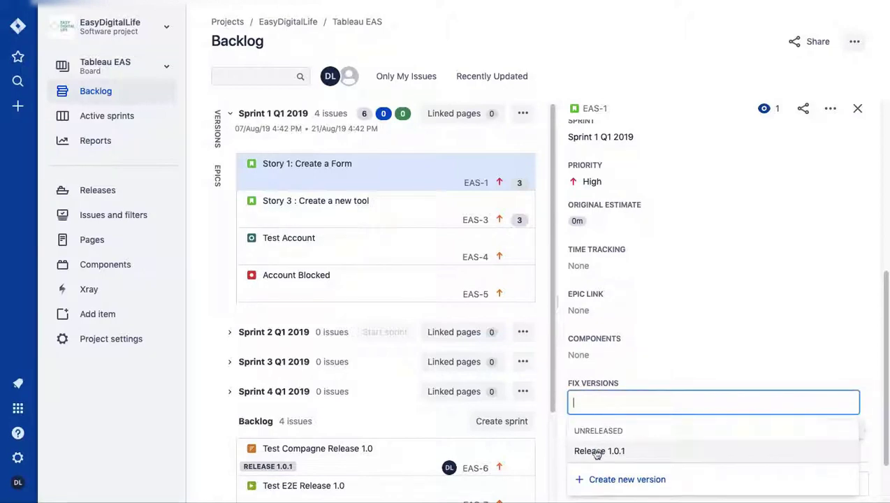
{"action": "left_click", "coordinate": [598, 451]}
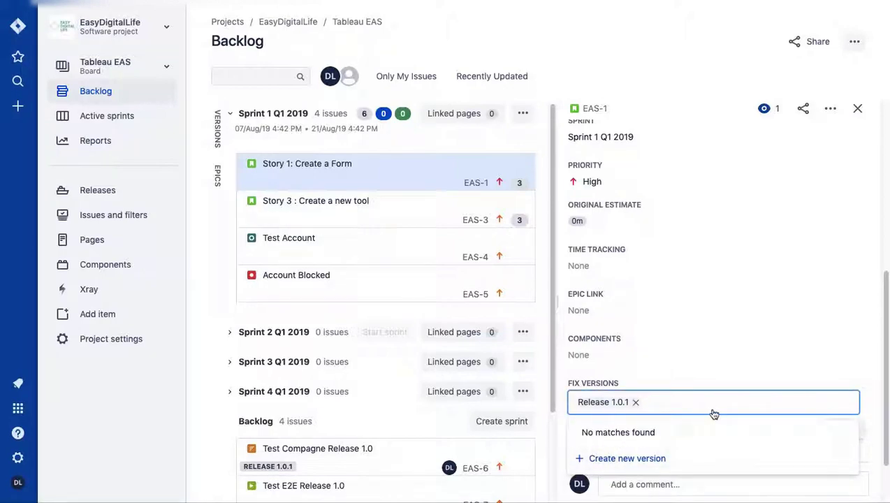
{"action": "left_click", "coordinate": [727, 385]}
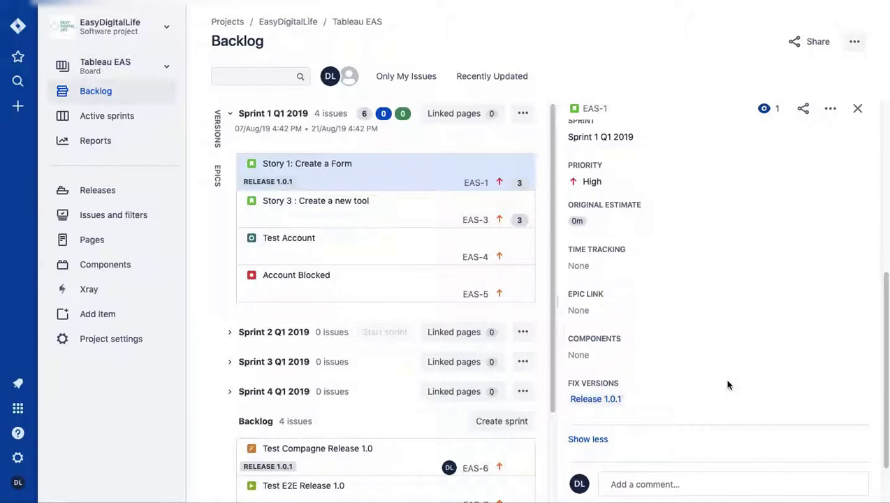
{"action": "scroll", "coordinate": [727, 385], "scroll_direction": "down", "scroll_amount": 1}
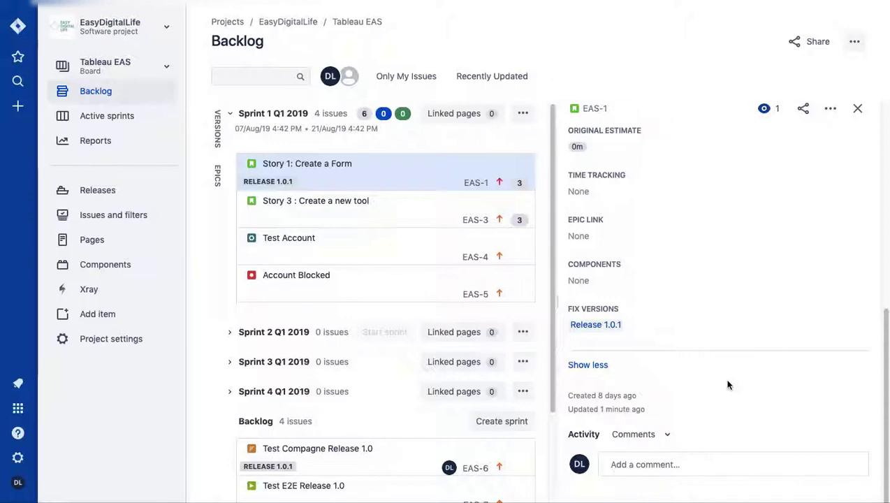
{"action": "left_click", "coordinate": [671, 464]}
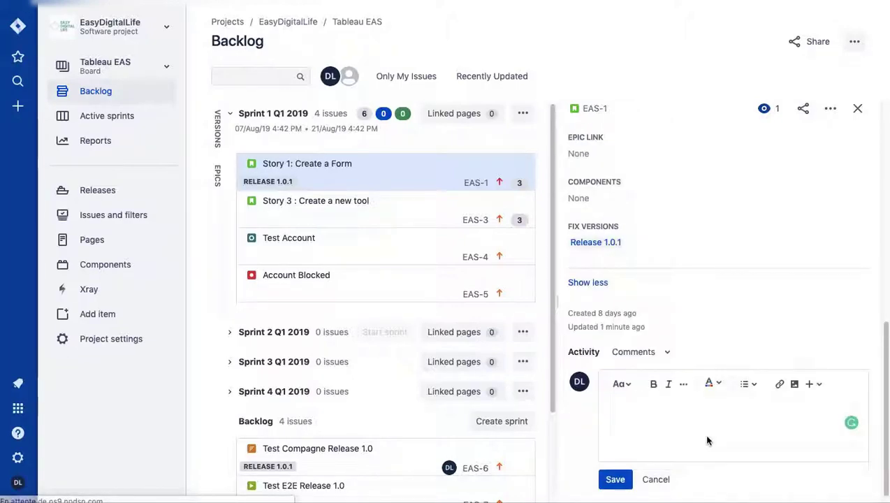
{"action": "left_click", "coordinate": [667, 480]}
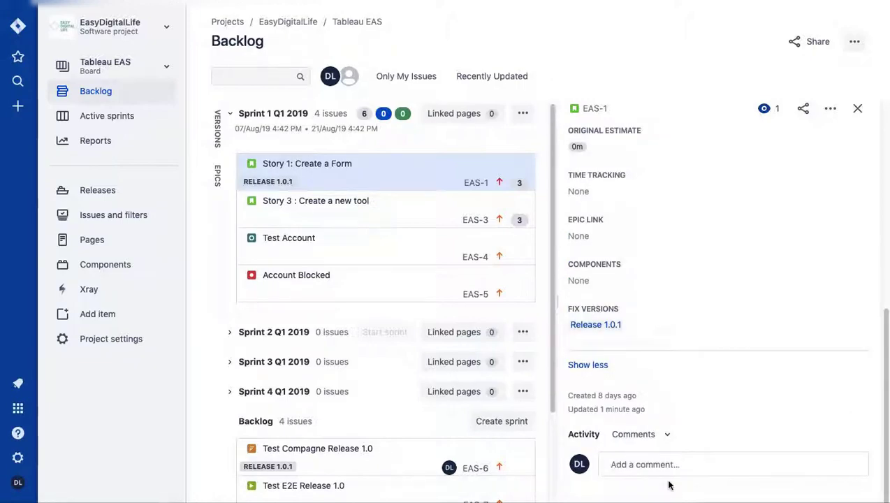
{"action": "scroll", "coordinate": [668, 419], "scroll_direction": "up", "scroll_amount": 10}
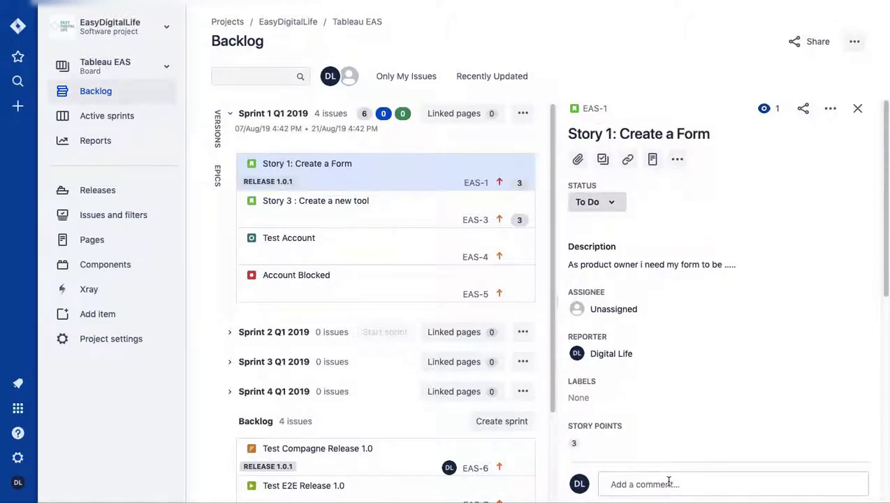
{"action": "left_click", "coordinate": [579, 160]}
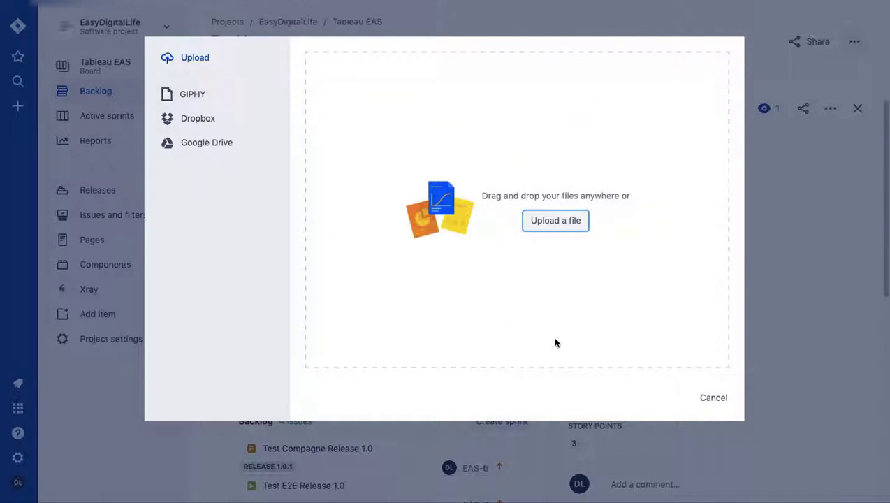
{"action": "left_click", "coordinate": [709, 397]}
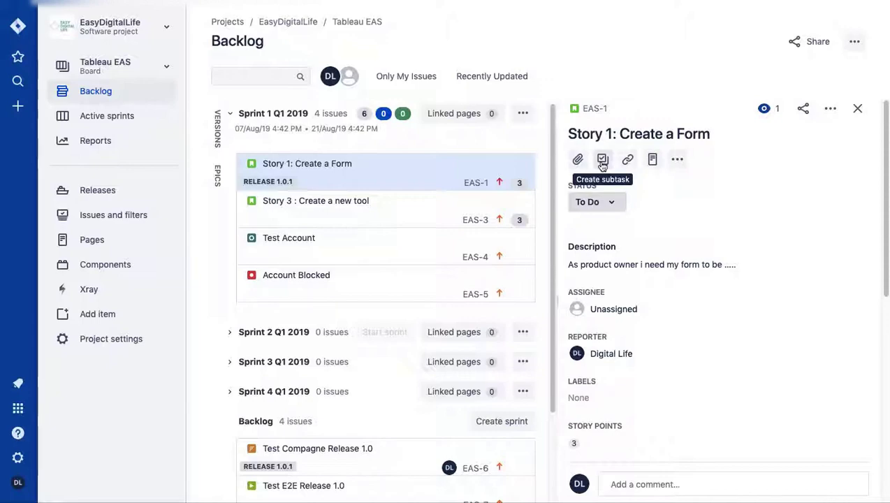
{"action": "left_click", "coordinate": [602, 161]}
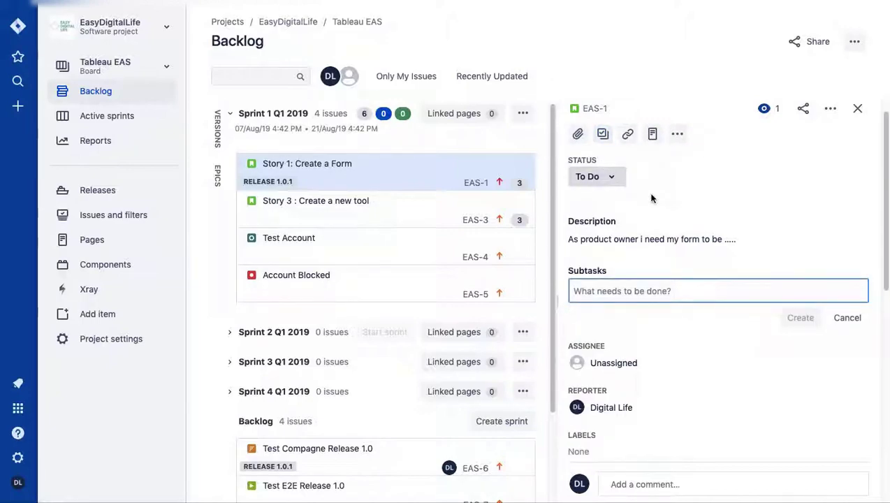
{"action": "left_click", "coordinate": [847, 317]}
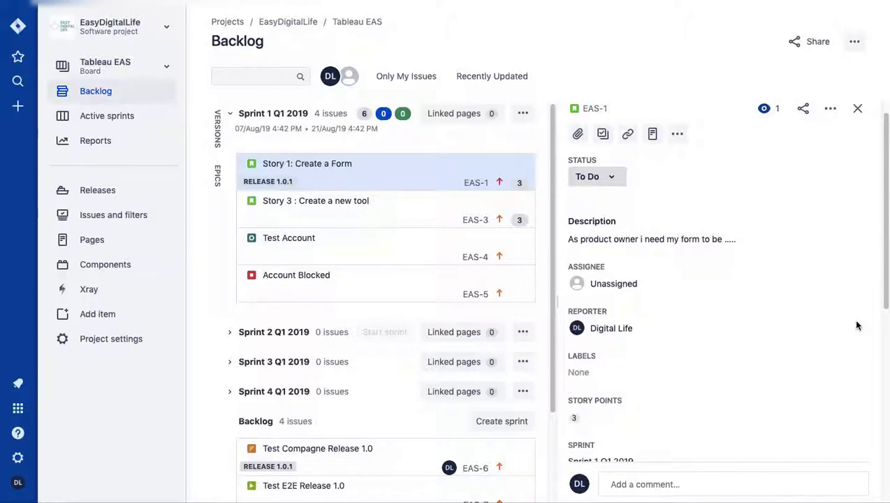
Link Story 1 to the issue EAS-4 Test Account using the "tests" relation.
{"action": "left_click", "coordinate": [627, 134]}
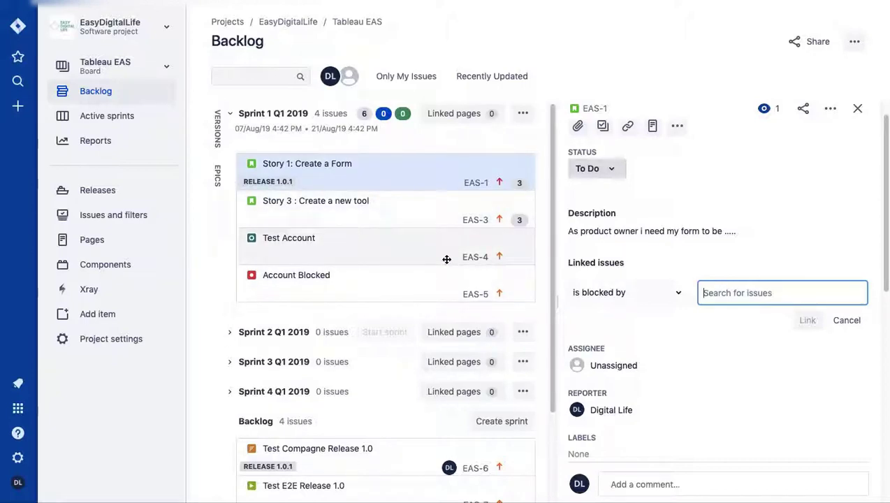
{"action": "left_click", "coordinate": [631, 294]}
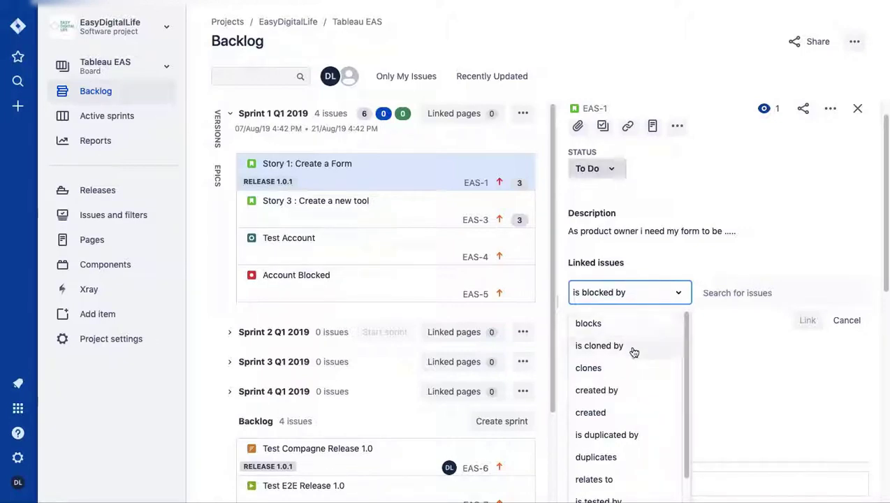
{"action": "scroll", "coordinate": [632, 439], "scroll_direction": "down", "scroll_amount": 1}
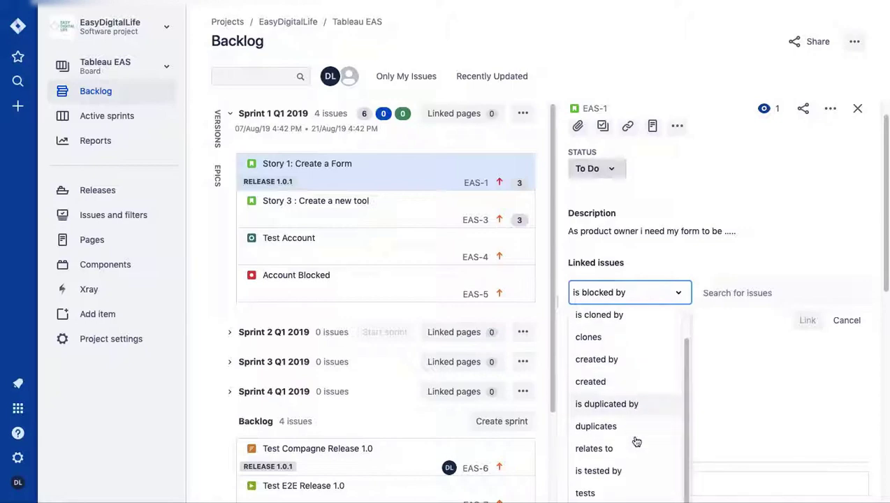
{"action": "left_click", "coordinate": [621, 493]}
{"action": "left_click", "coordinate": [726, 292]}
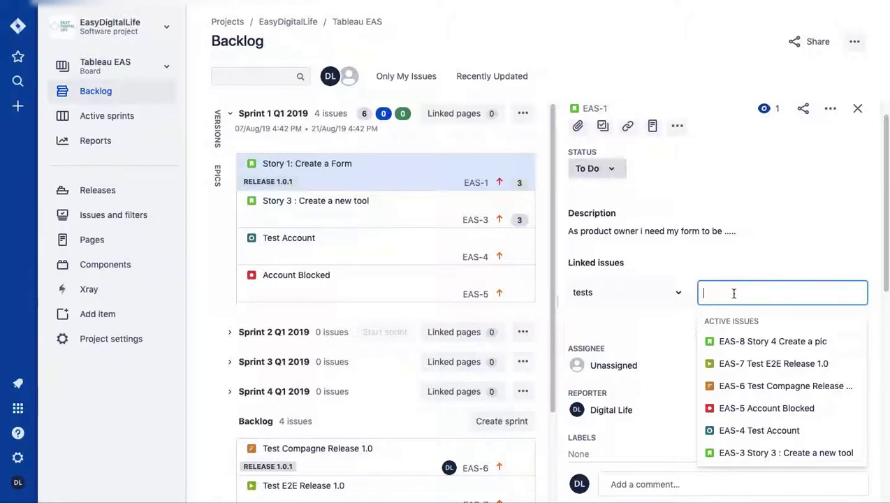
{"action": "left_click", "coordinate": [759, 430]}
{"action": "left_click", "coordinate": [806, 329]}
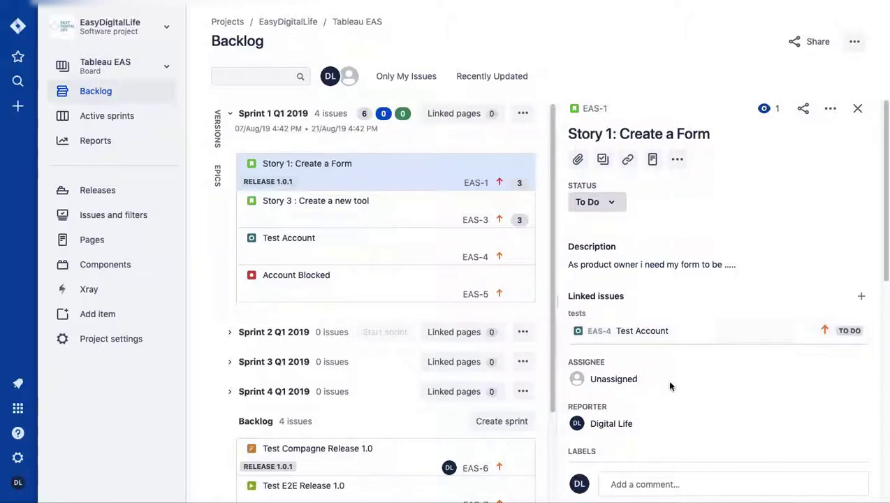
Review Story 1's remaining fields and the details of the Account Blocked issue.
{"action": "scroll", "coordinate": [666, 378], "scroll_direction": "down", "scroll_amount": 8}
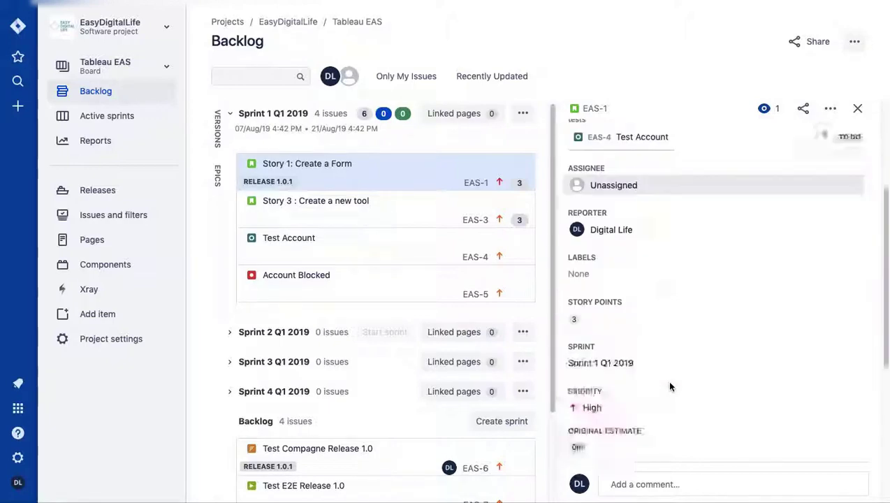
{"action": "left_click", "coordinate": [303, 277]}
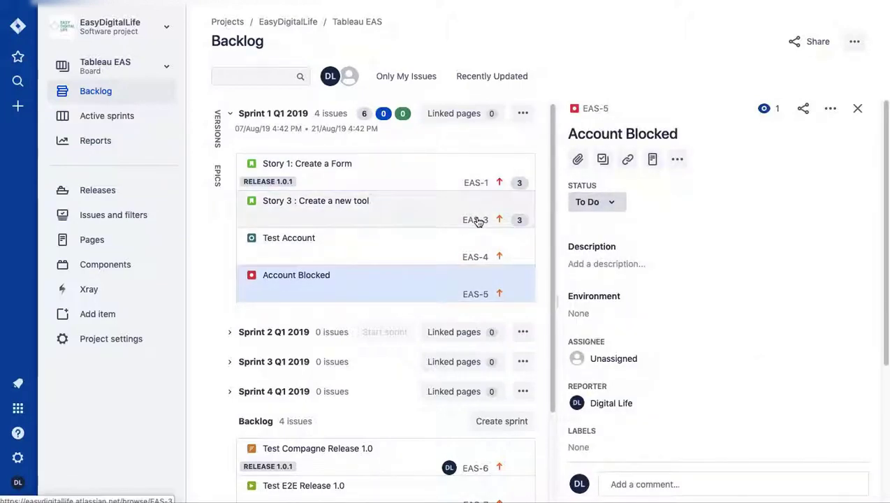
{"action": "scroll", "coordinate": [674, 315], "scroll_direction": "down", "scroll_amount": 3}
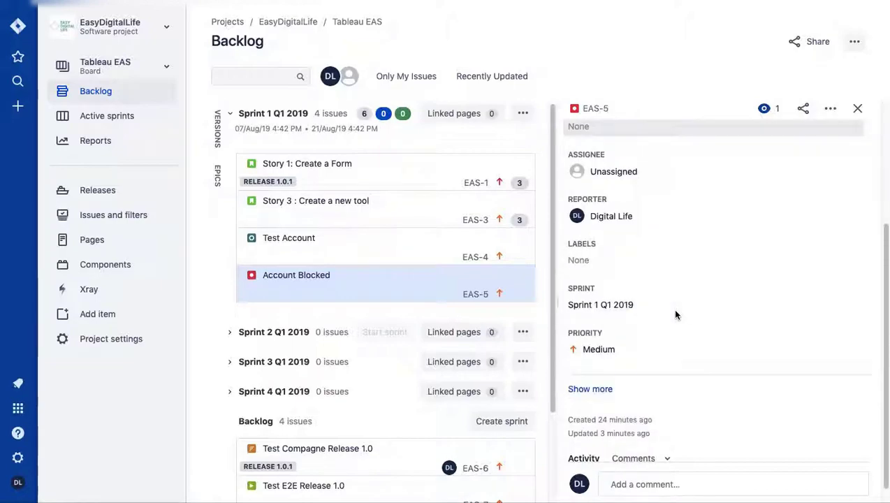
Open the details of Story 3 : Create a new tool and set its status to In Progress.
{"action": "left_click", "coordinate": [443, 207]}
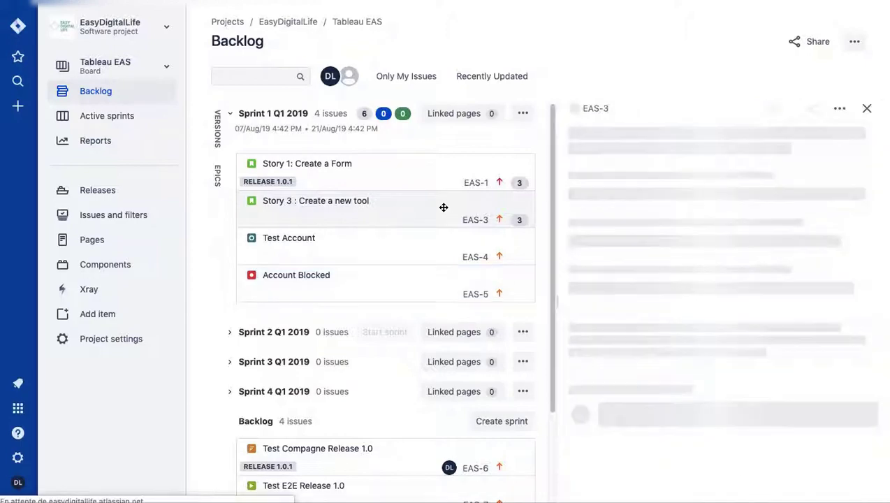
{"action": "left_click", "coordinate": [591, 202]}
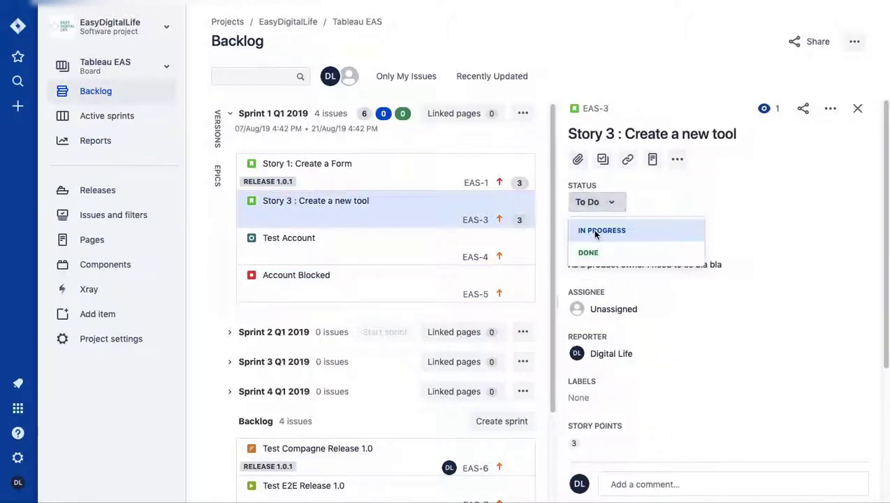
{"action": "left_click", "coordinate": [592, 228]}
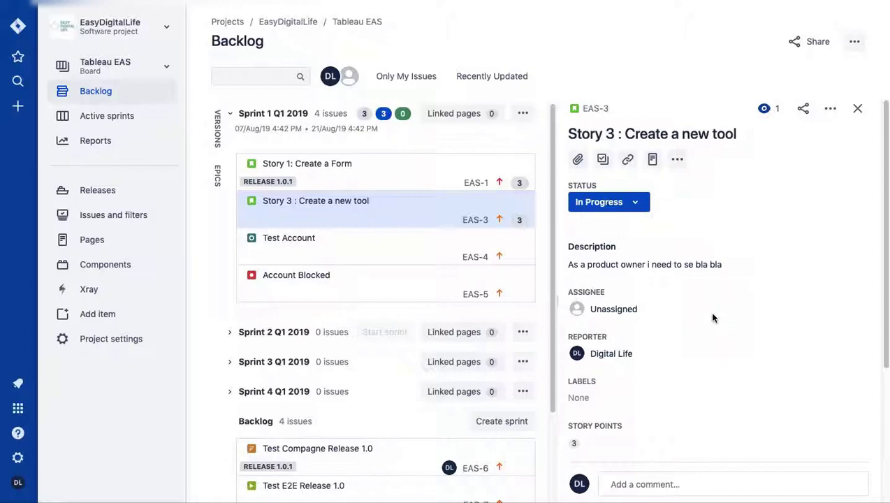
{"action": "scroll", "coordinate": [711, 331], "scroll_direction": "down", "scroll_amount": 3}
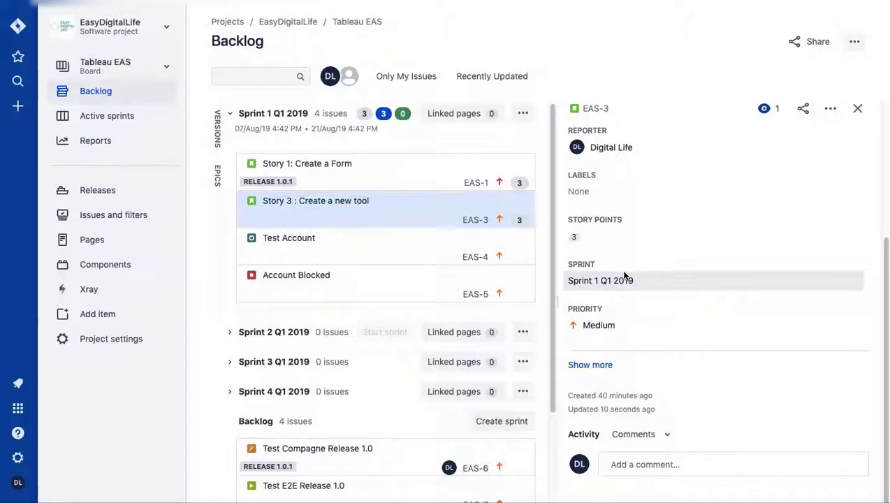
Show the active Sprint 1 Q1 2019 board with the Only My Issues and Recently Updated filters turned off.
{"action": "left_click", "coordinate": [136, 116]}
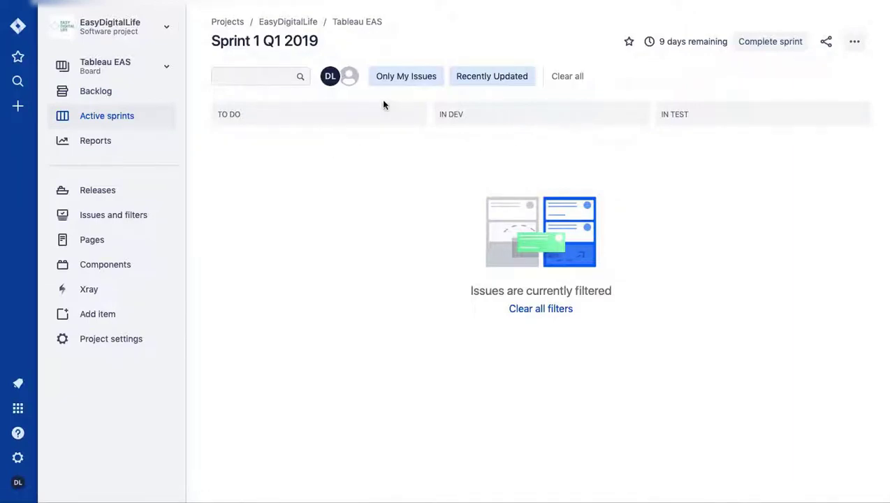
{"action": "left_click", "coordinate": [423, 75]}
{"action": "left_click", "coordinate": [498, 77]}
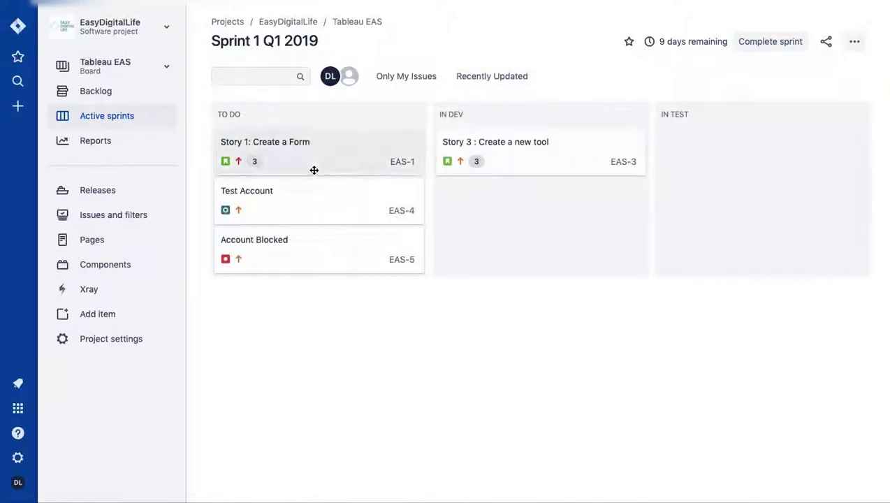
{"action": "left_click", "coordinate": [402, 76]}
{"action": "left_click", "coordinate": [492, 76]}
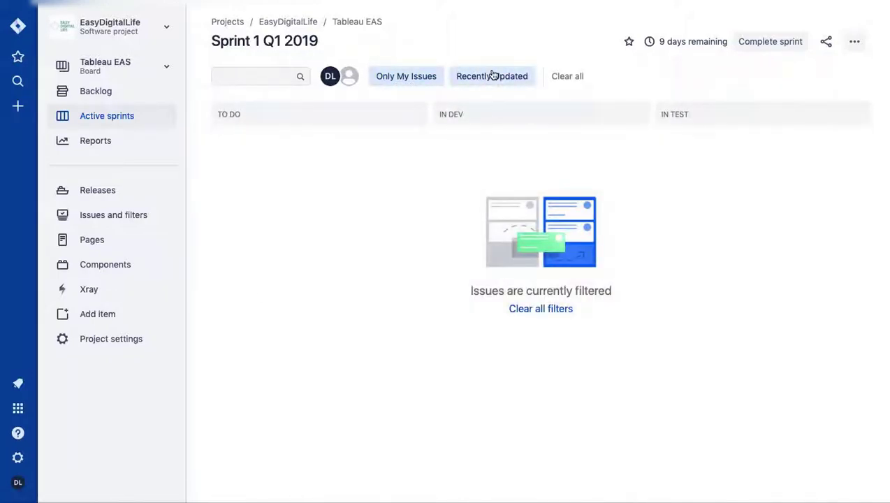
{"action": "left_click", "coordinate": [392, 78]}
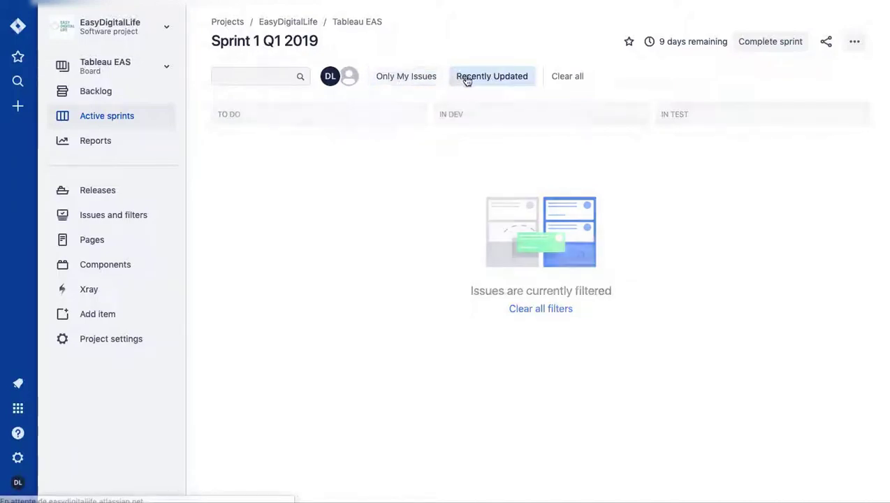
{"action": "left_click", "coordinate": [468, 78]}
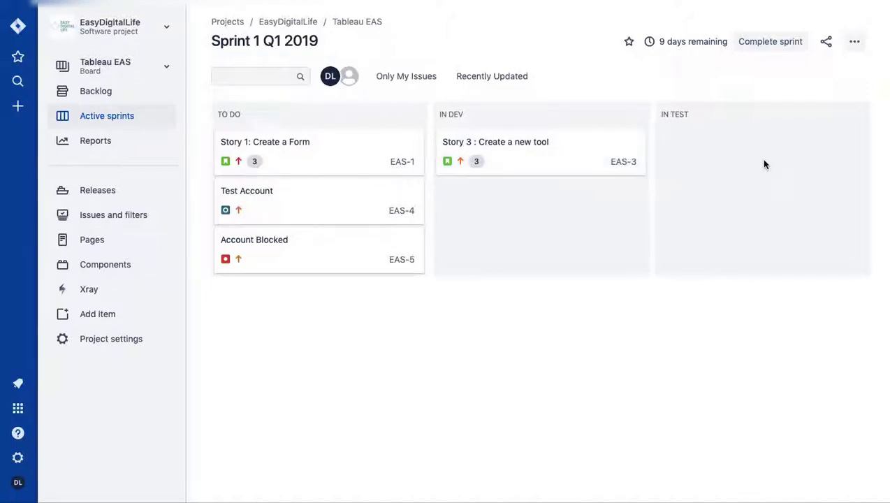
Move the Test Account and Account Blocked issues from To Do to the In Test column of the sprint board.
{"action": "left_click_drag", "start_coordinate": [346, 198], "coordinate": [781, 195]}
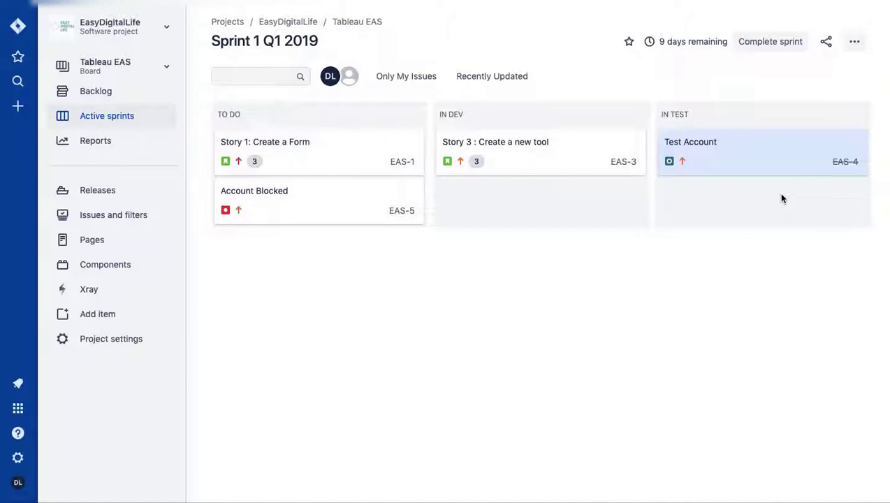
{"action": "left_click_drag", "start_coordinate": [326, 214], "coordinate": [740, 213]}
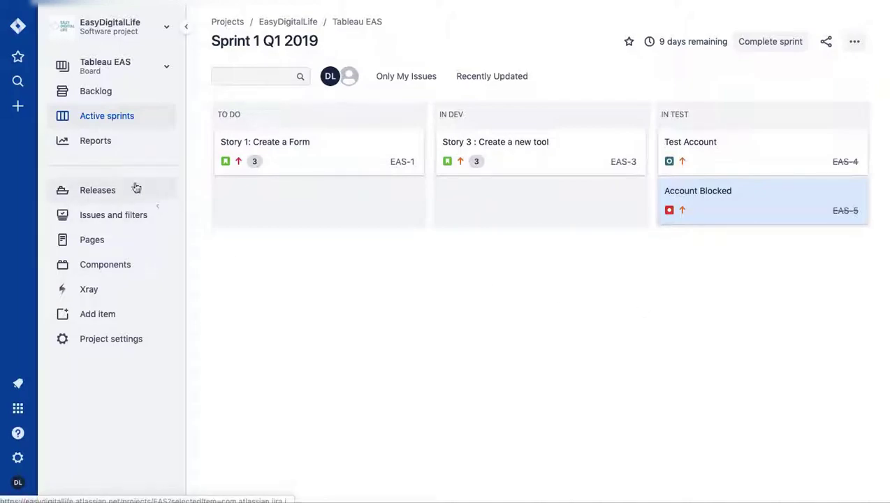
Open the Sprint Report from the full report list and examine its burndown chart and completed, not completed and removed issues.
{"action": "left_click", "coordinate": [109, 149]}
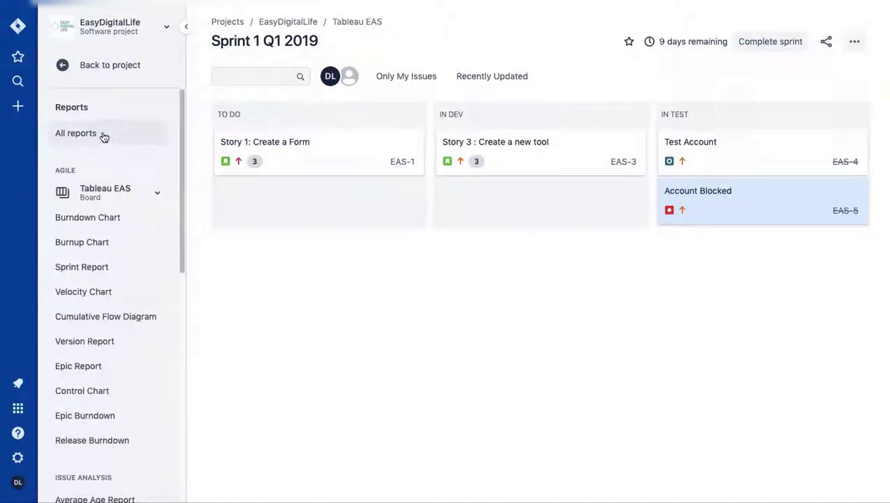
{"action": "left_click", "coordinate": [103, 137]}
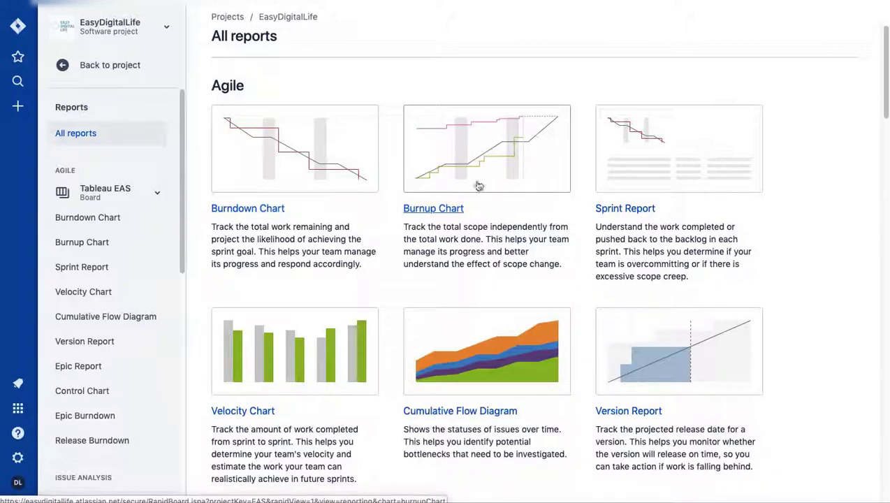
{"action": "left_click", "coordinate": [632, 170]}
{"action": "left_click", "coordinate": [633, 170]}
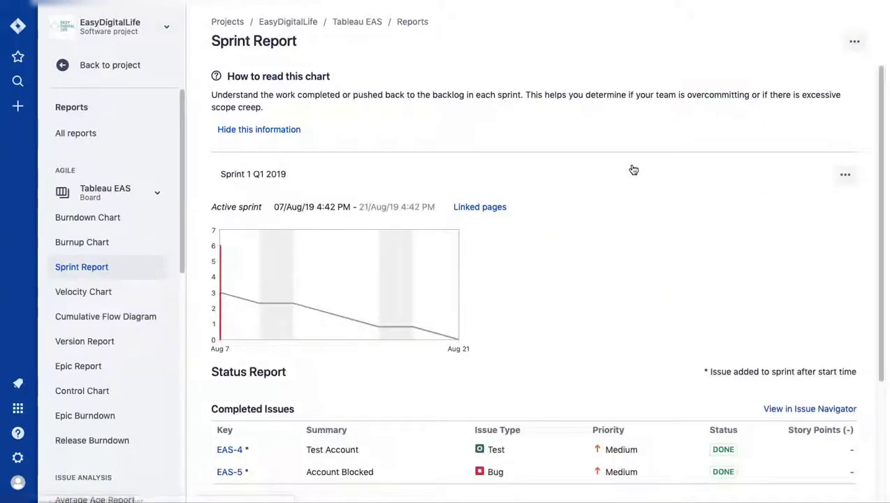
{"action": "scroll", "coordinate": [632, 170], "scroll_direction": "down", "scroll_amount": 5}
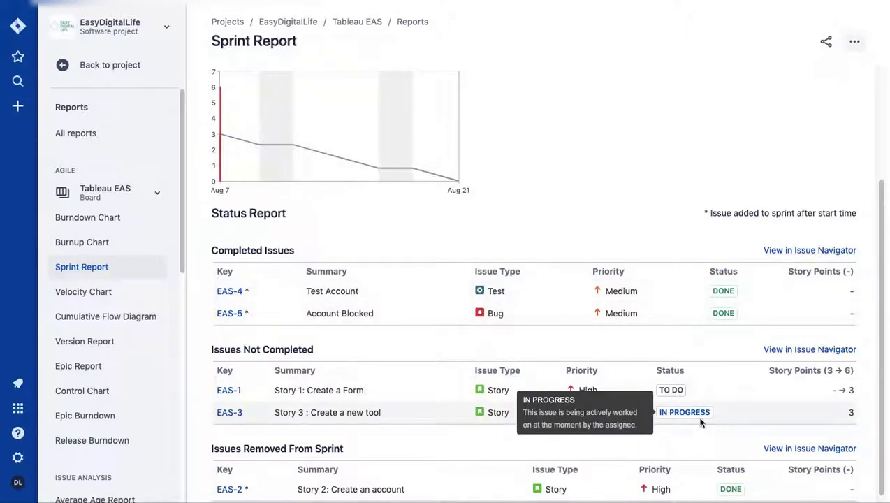
{"action": "scroll", "coordinate": [701, 422], "scroll_direction": "down", "scroll_amount": 1}
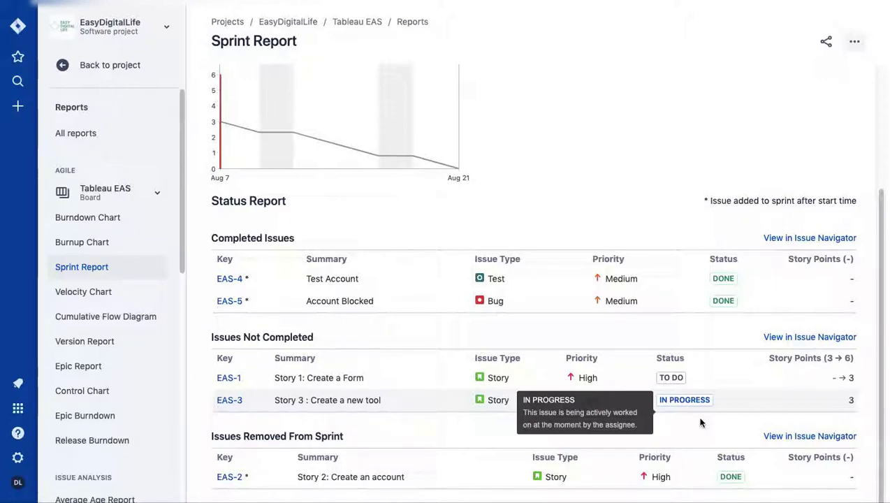
{"action": "scroll", "coordinate": [700, 421], "scroll_direction": "up", "scroll_amount": 5}
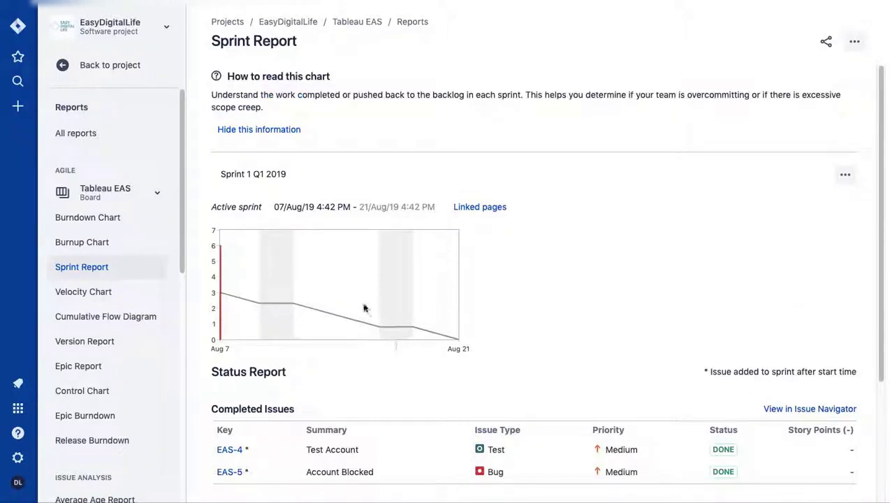
Create a new project version named release 2.0 in the project's releases.
{"action": "left_click", "coordinate": [64, 65]}
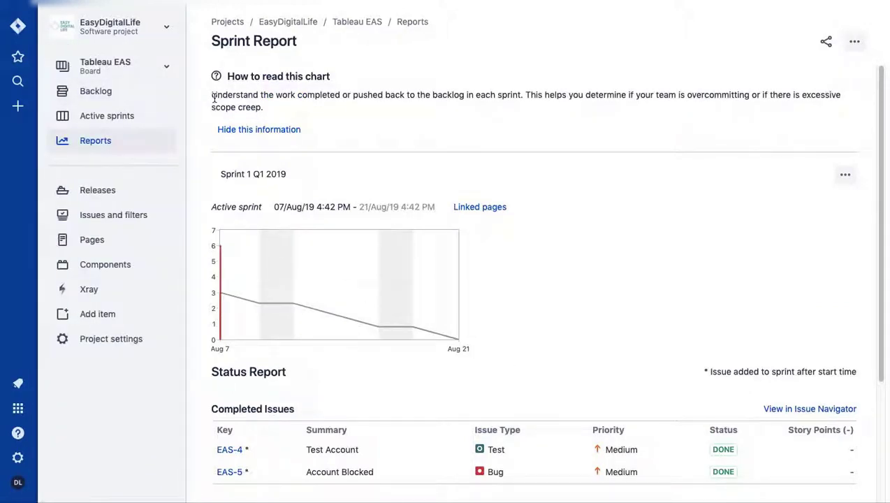
{"action": "left_click", "coordinate": [133, 191]}
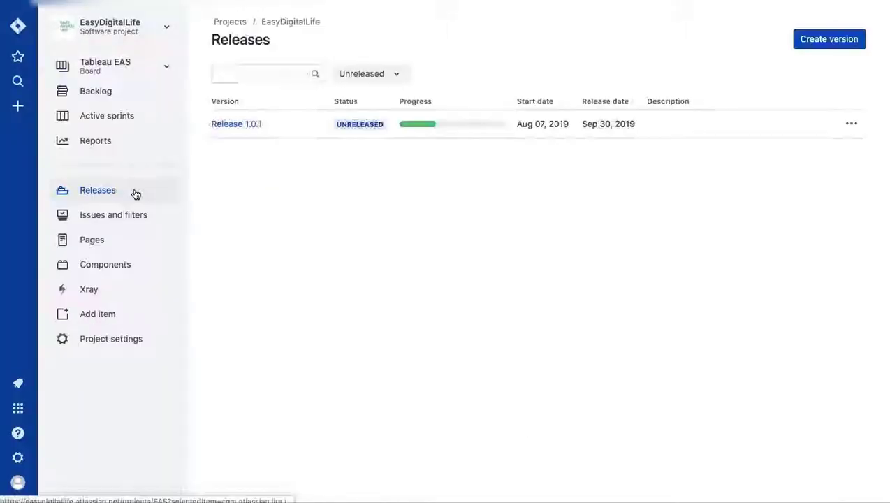
{"action": "left_click", "coordinate": [827, 42]}
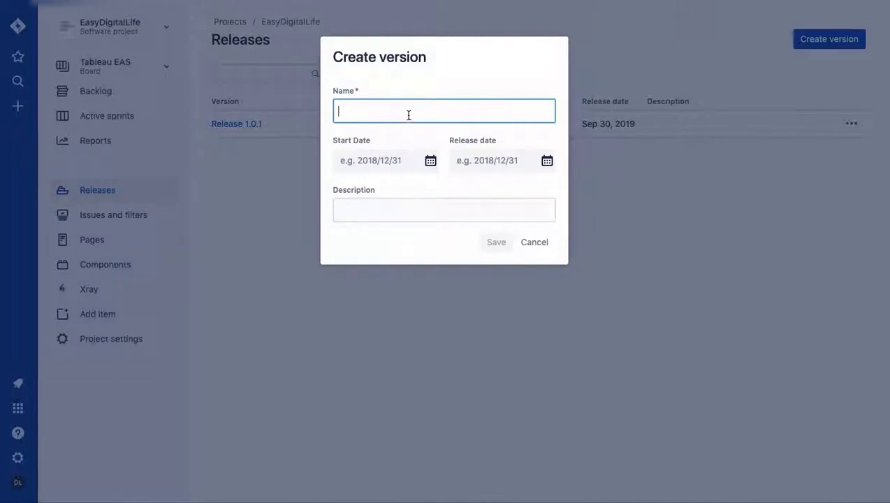
{"action": "type", "text": "release 2.0"}
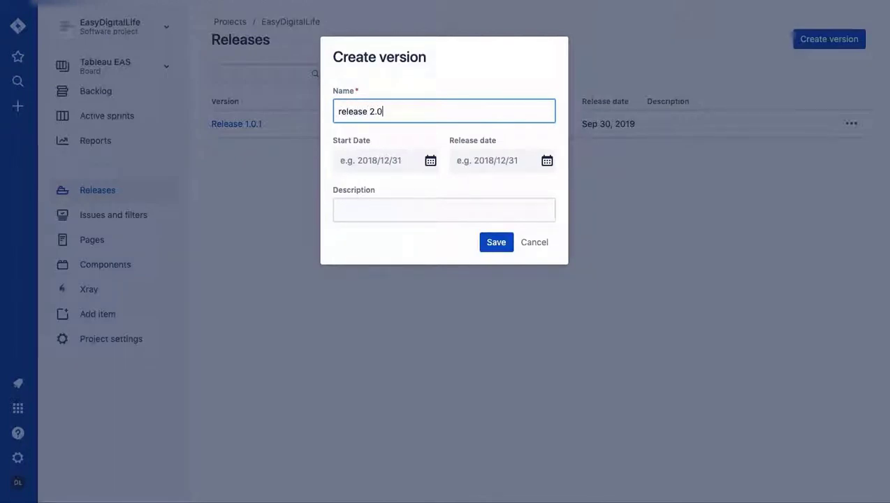
{"action": "left_click", "coordinate": [498, 245]}
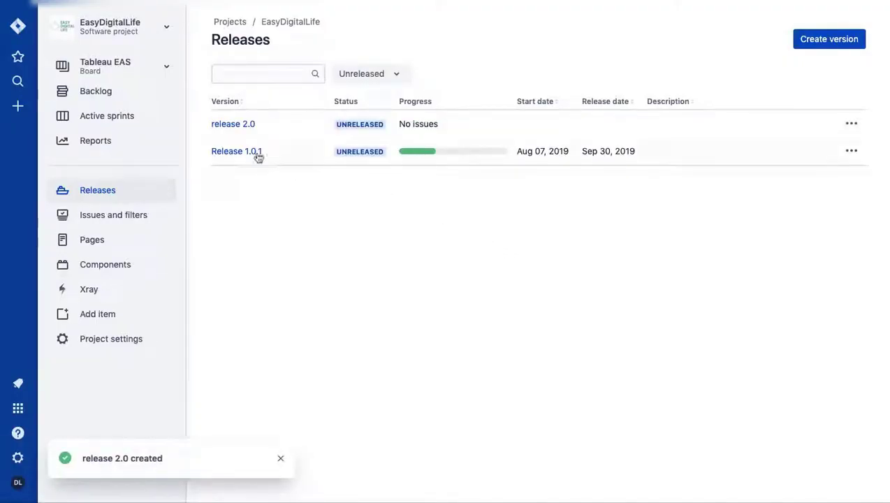
Review the issues assigned to version Release 1.0.1, and show the backlog.
{"action": "left_click", "coordinate": [257, 155]}
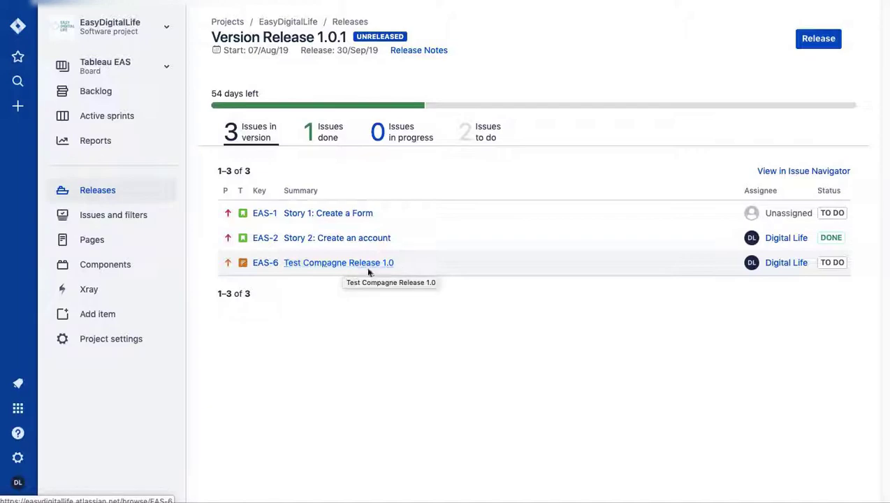
{"action": "left_click", "coordinate": [116, 191]}
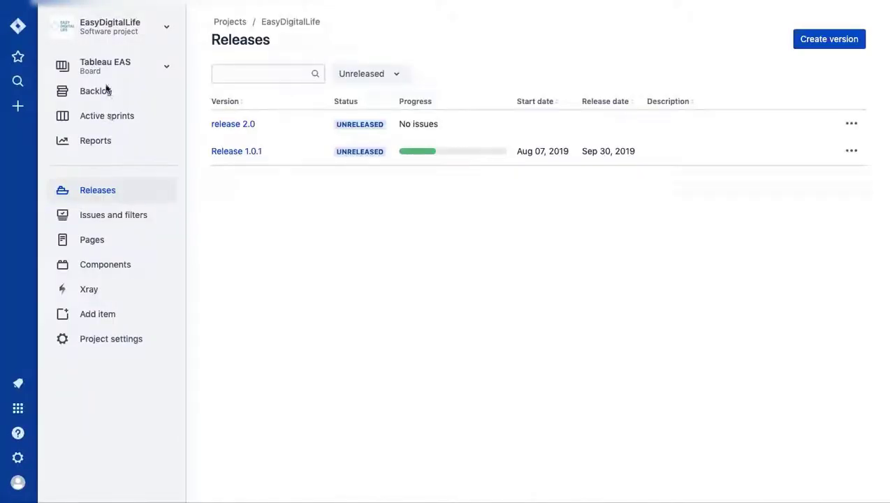
{"action": "left_click", "coordinate": [107, 90]}
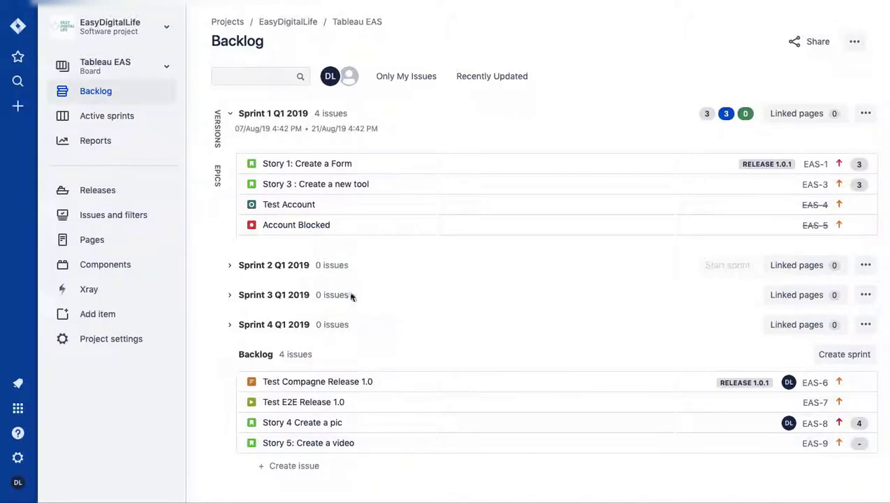
Show my open issues and switch to the advanced issue search.
{"action": "left_click", "coordinate": [110, 215]}
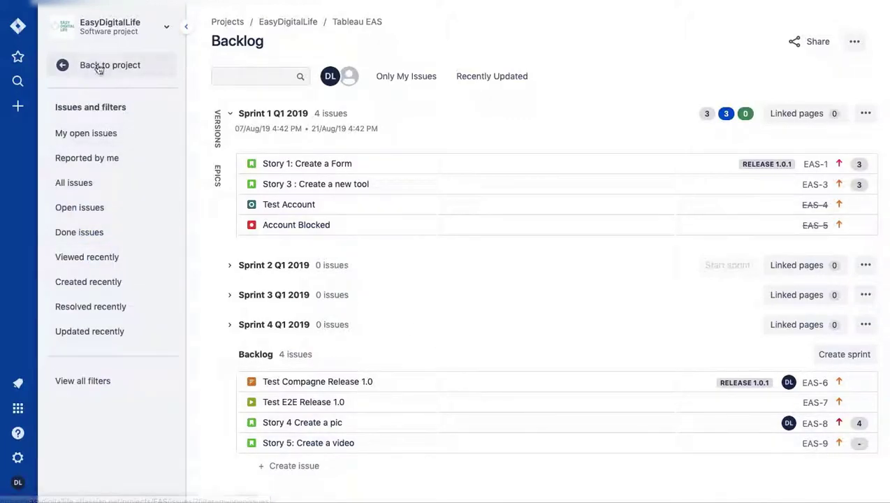
{"action": "left_click", "coordinate": [99, 143]}
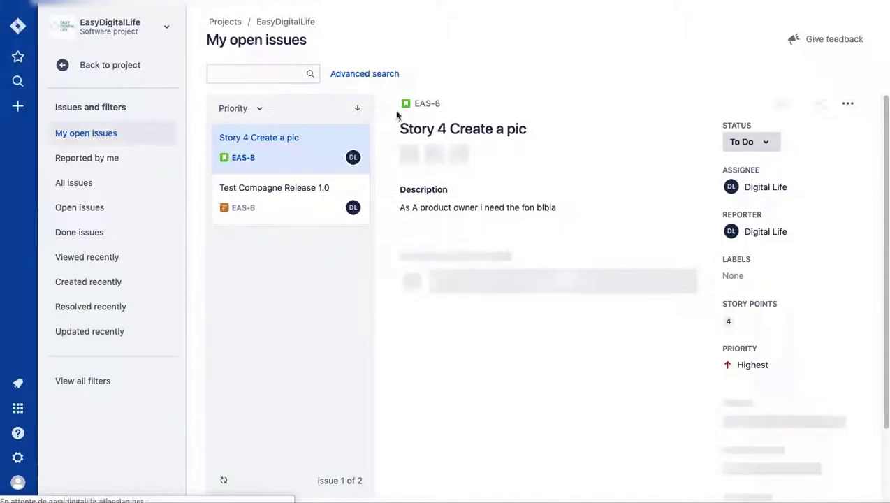
{"action": "left_click", "coordinate": [352, 75]}
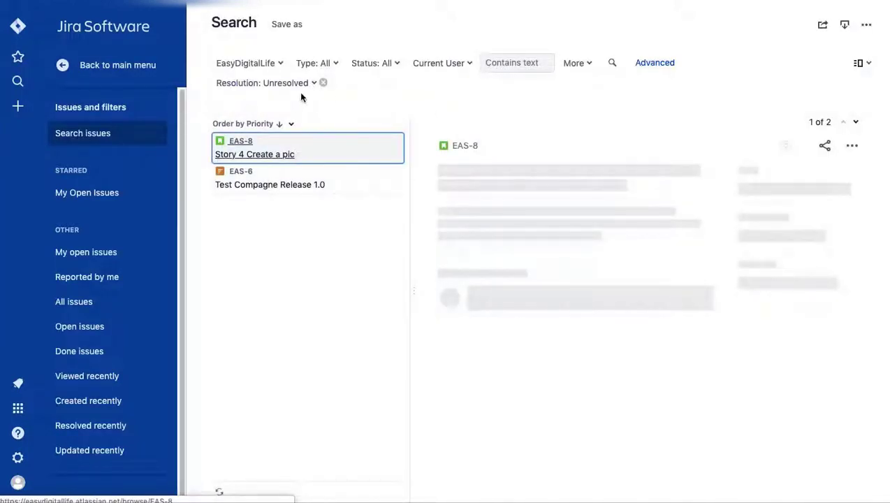
Filter the issue search to the Bug and Story types with the statuses In Progress and To Do.
{"action": "left_click", "coordinate": [334, 65]}
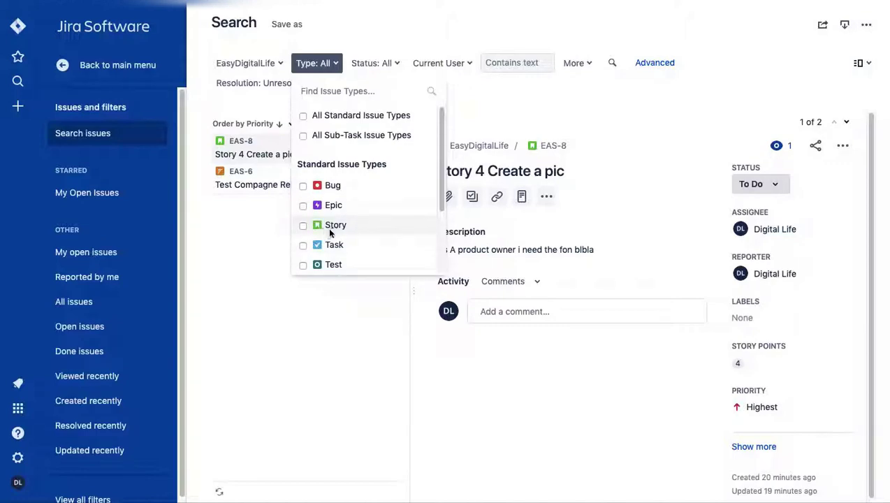
{"action": "left_click", "coordinate": [335, 229]}
{"action": "left_click", "coordinate": [329, 186]}
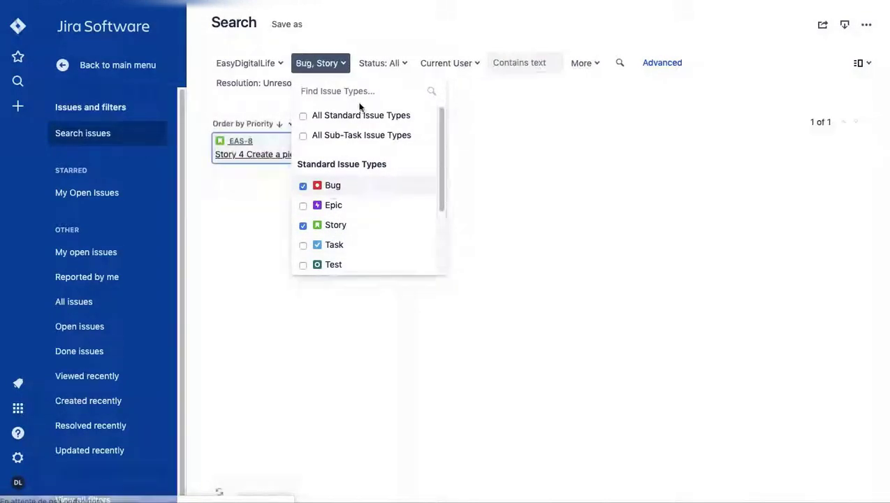
{"action": "left_click", "coordinate": [381, 63]}
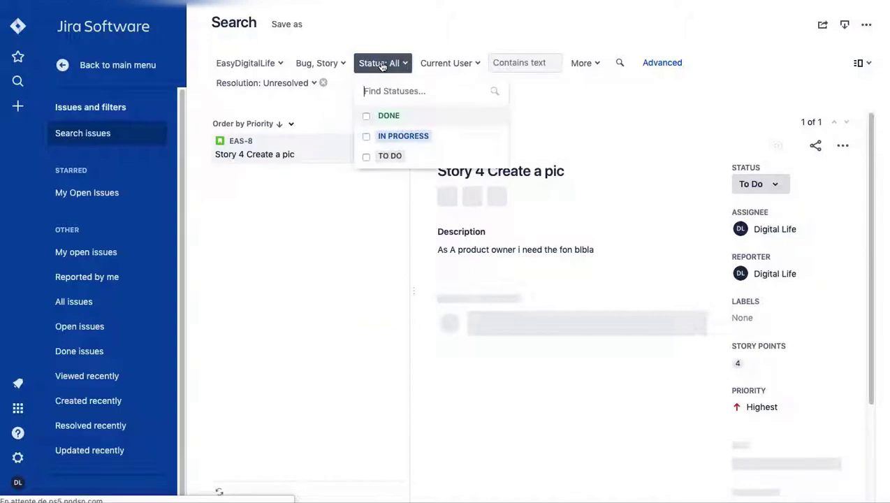
{"action": "left_click", "coordinate": [386, 136]}
{"action": "left_click", "coordinate": [389, 156]}
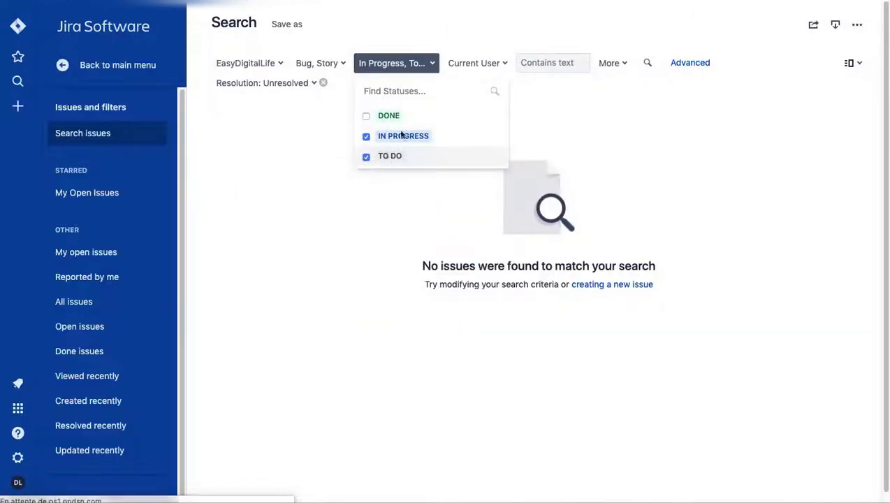
Remove the Current User assignee from the search criteria and select it again.
{"action": "left_click", "coordinate": [476, 64]}
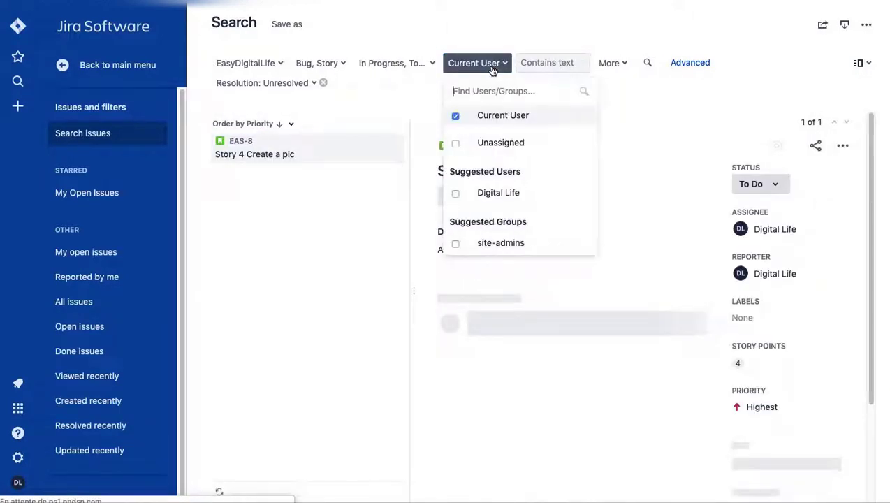
{"action": "left_click", "coordinate": [523, 119]}
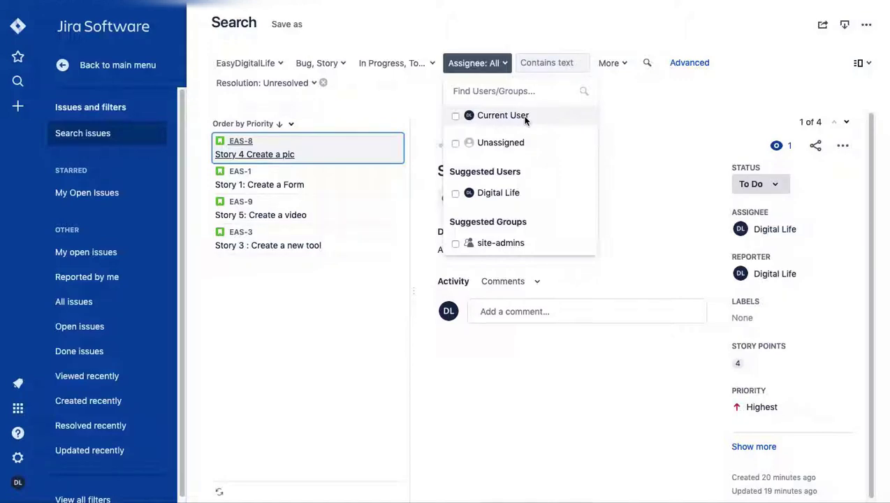
{"action": "left_click", "coordinate": [525, 118]}
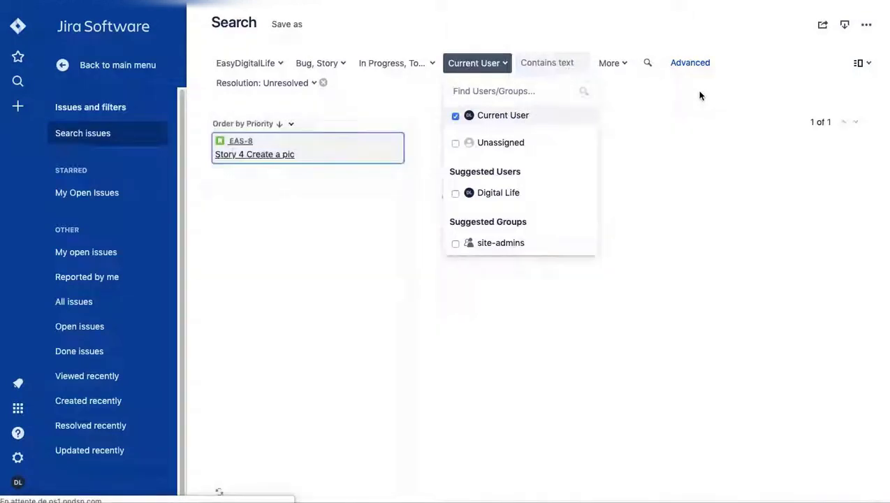
{"action": "left_click", "coordinate": [780, 70]}
Try an Affects Version criterion with Release 1.0.1 and release 2.0, and remove it from the search.
{"action": "left_click", "coordinate": [627, 64]}
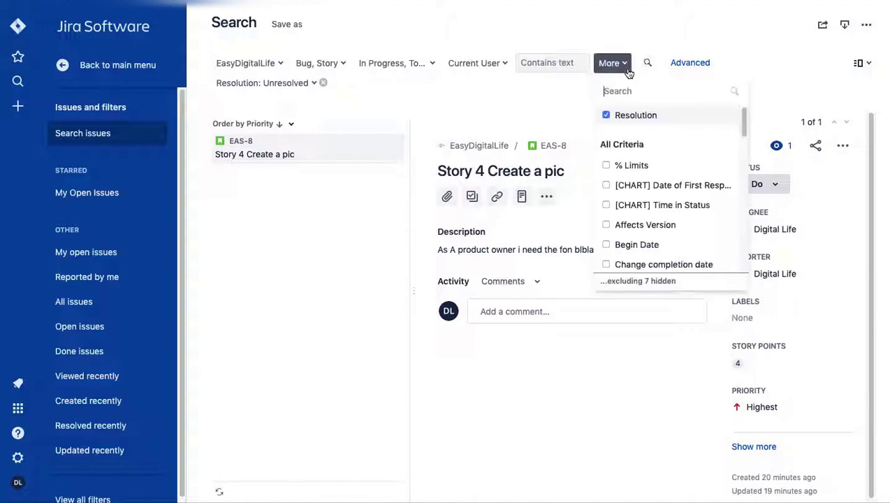
{"action": "scroll", "coordinate": [629, 194], "scroll_direction": "down", "scroll_amount": 3}
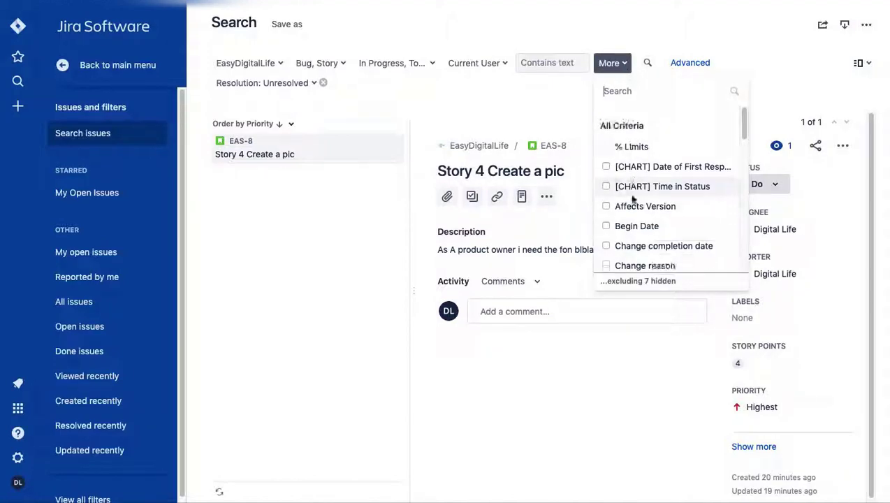
{"action": "scroll", "coordinate": [628, 193], "scroll_direction": "up", "scroll_amount": 3}
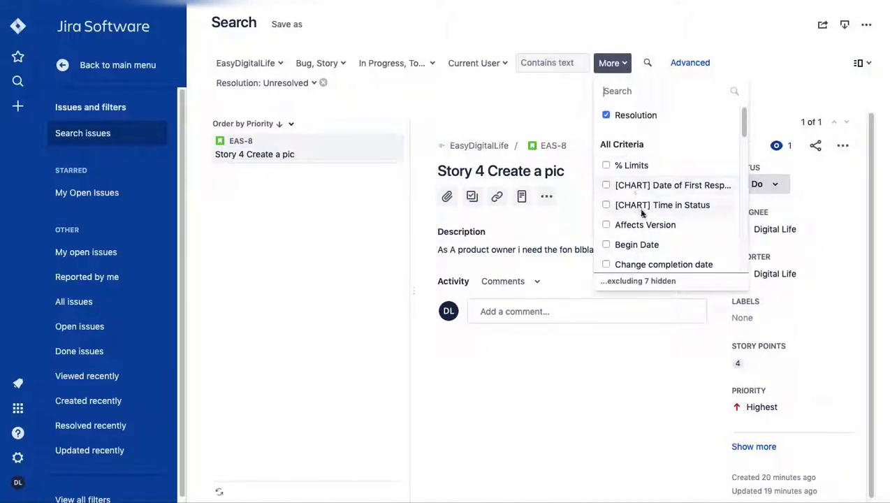
{"action": "left_click", "coordinate": [661, 231]}
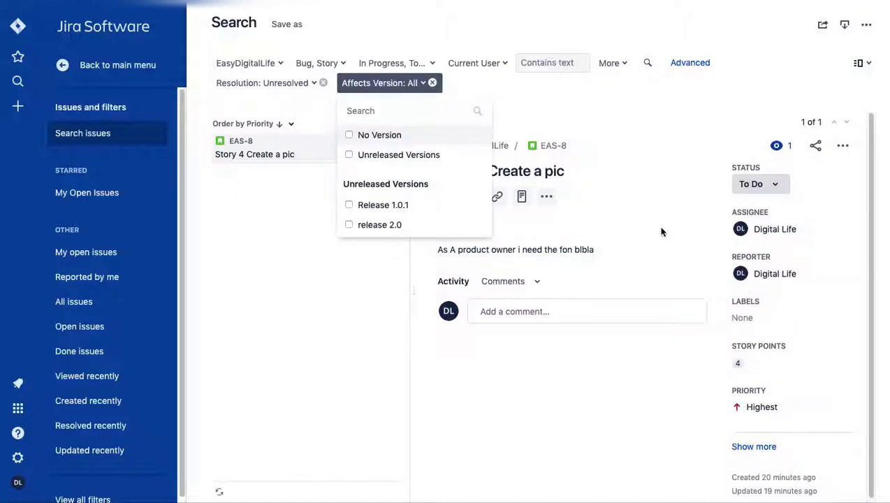
{"action": "left_click", "coordinate": [437, 204]}
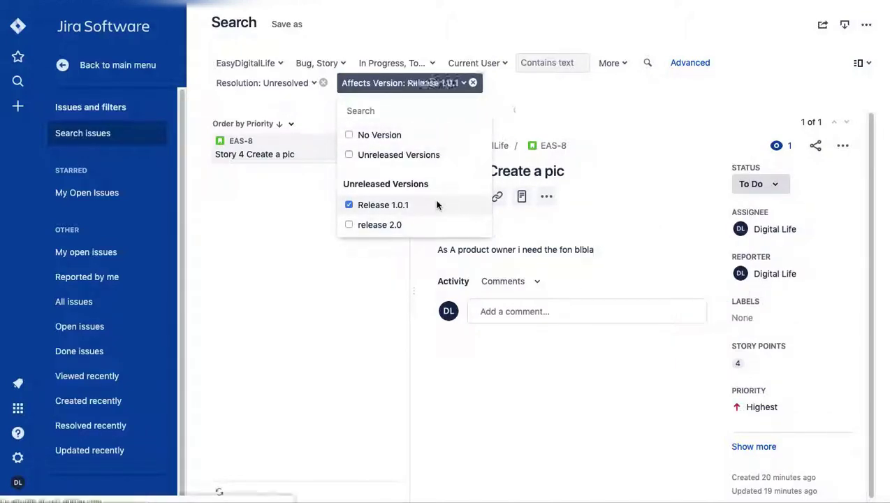
{"action": "left_click", "coordinate": [421, 228]}
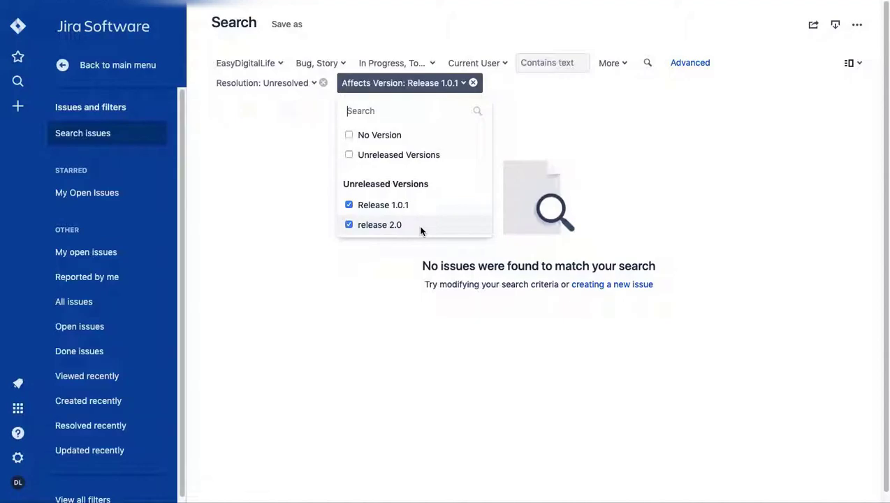
{"action": "left_click", "coordinate": [600, 83]}
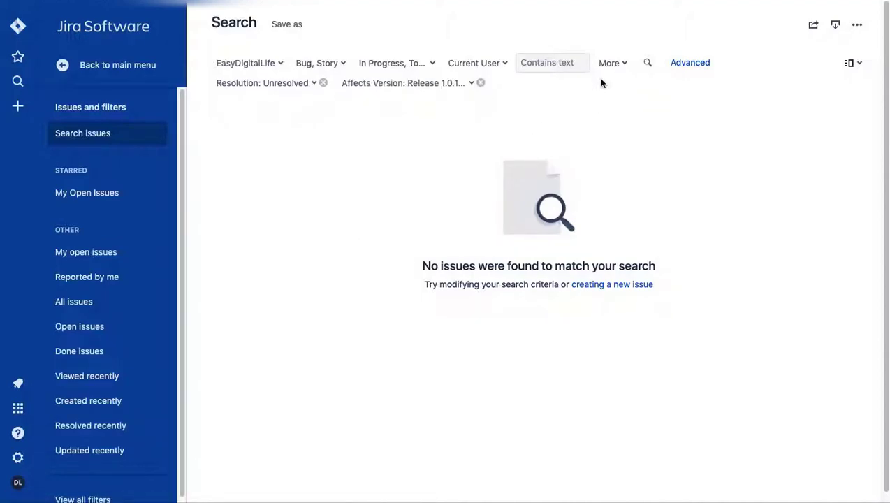
{"action": "left_click", "coordinate": [480, 83]}
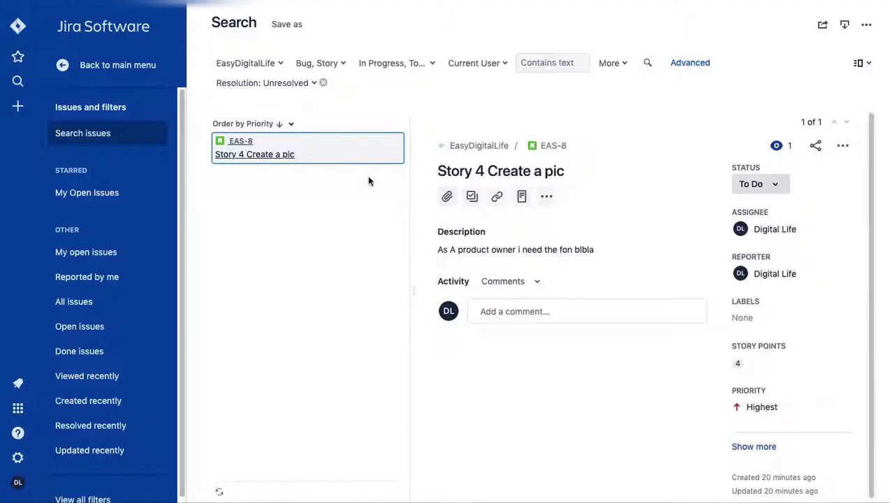
Save the current search as a filter named My daily issues and reopen it from the starred filters.
{"action": "left_click", "coordinate": [286, 24]}
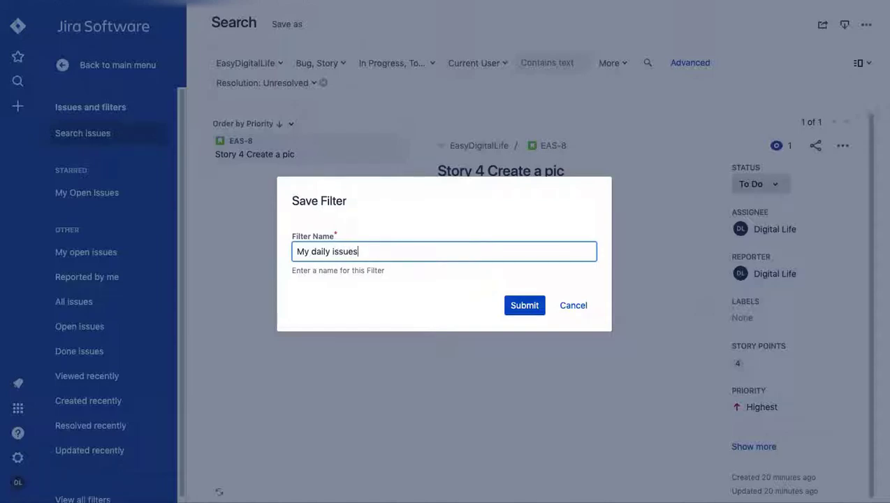
{"action": "key", "text": "Return"}
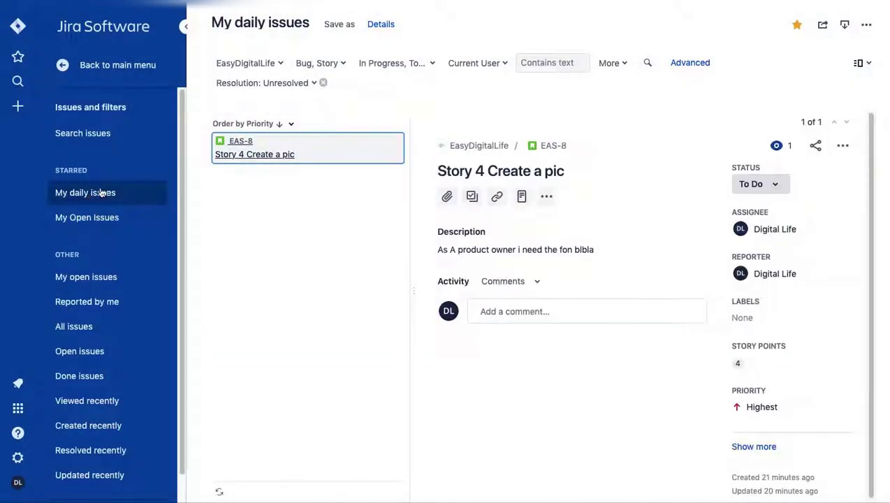
{"action": "left_click", "coordinate": [63, 65]}
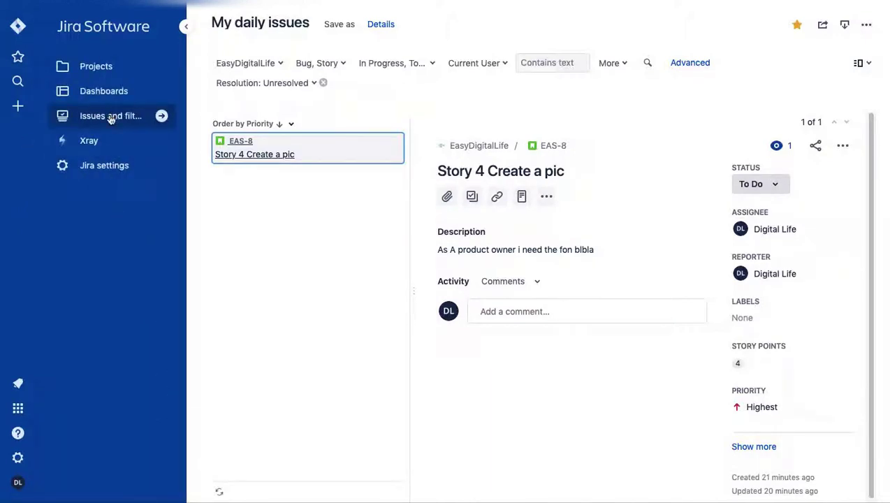
{"action": "left_click", "coordinate": [109, 116]}
{"action": "left_click", "coordinate": [101, 197]}
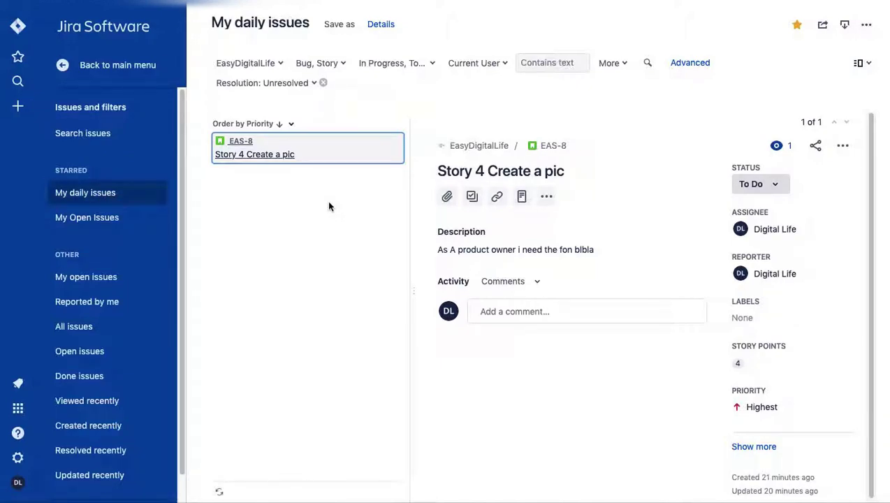
Open the default dashboard and examine its gadgets and the options available for the dashboard and for individual gadgets.
{"action": "left_click", "coordinate": [106, 66]}
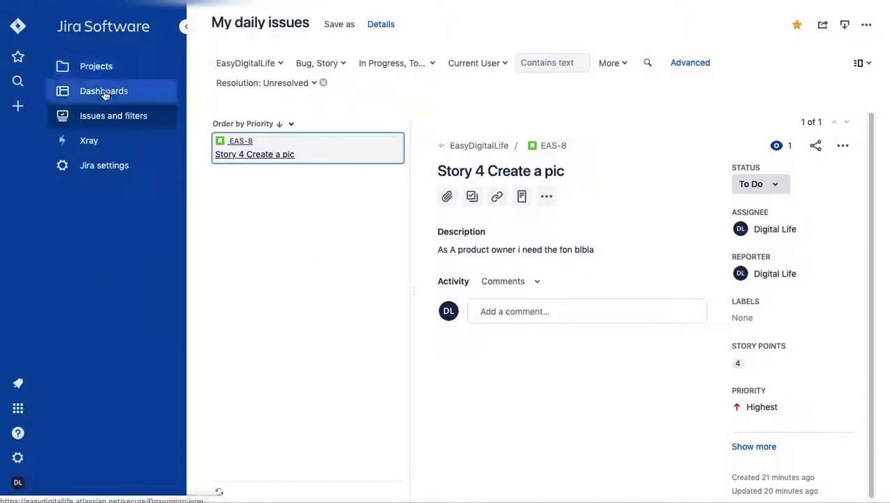
{"action": "left_click", "coordinate": [103, 92]}
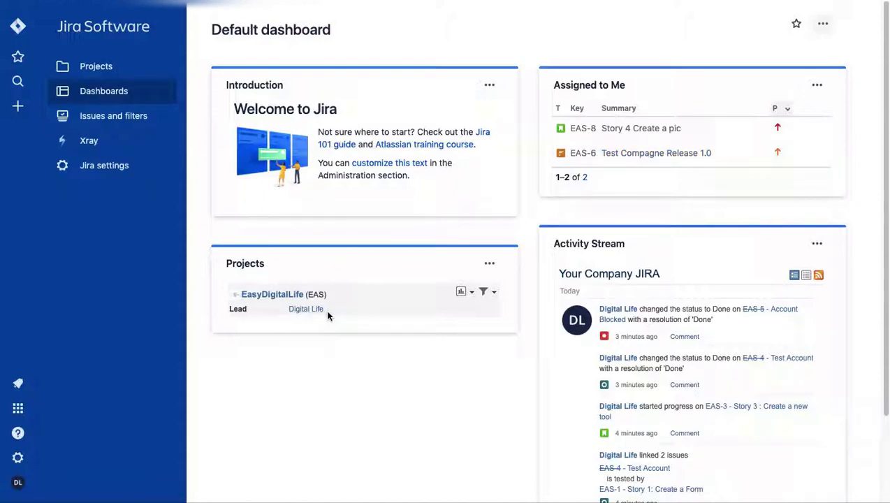
{"action": "scroll", "coordinate": [648, 344], "scroll_direction": "down", "scroll_amount": 2}
{"action": "scroll", "coordinate": [647, 344], "scroll_direction": "up", "scroll_amount": 2}
{"action": "left_click", "coordinate": [822, 24]}
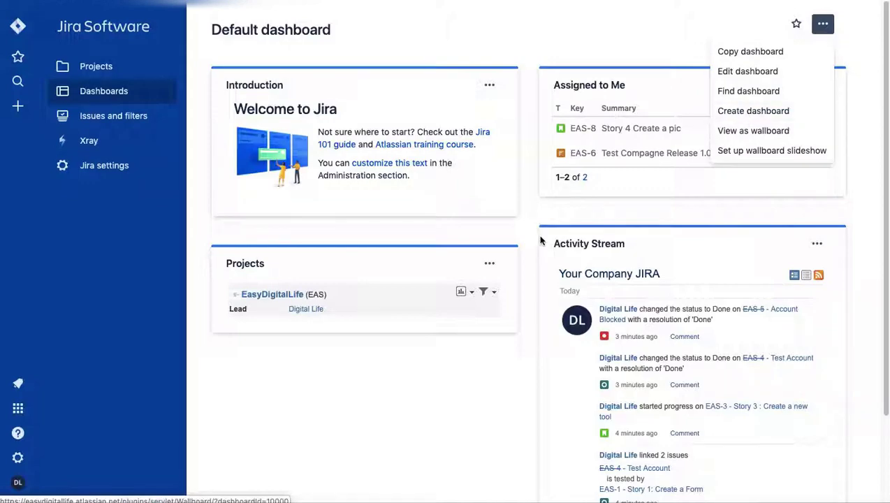
{"action": "left_click", "coordinate": [488, 85]}
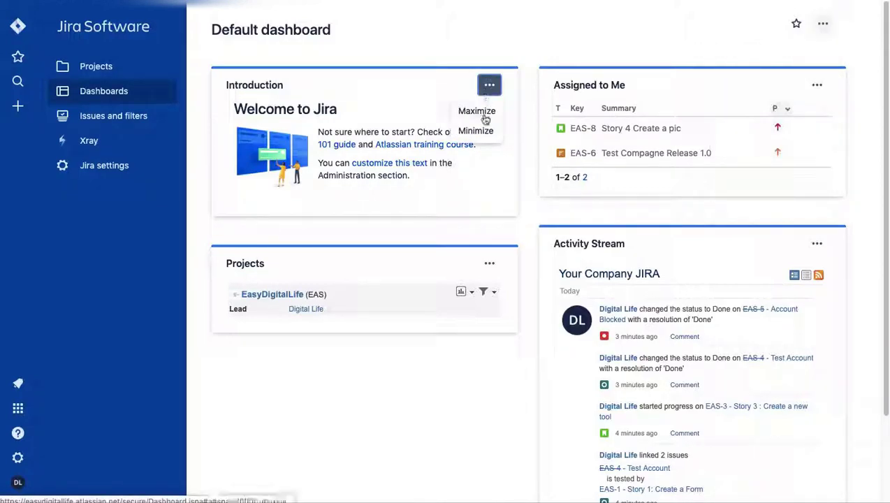
{"action": "left_click", "coordinate": [415, 395]}
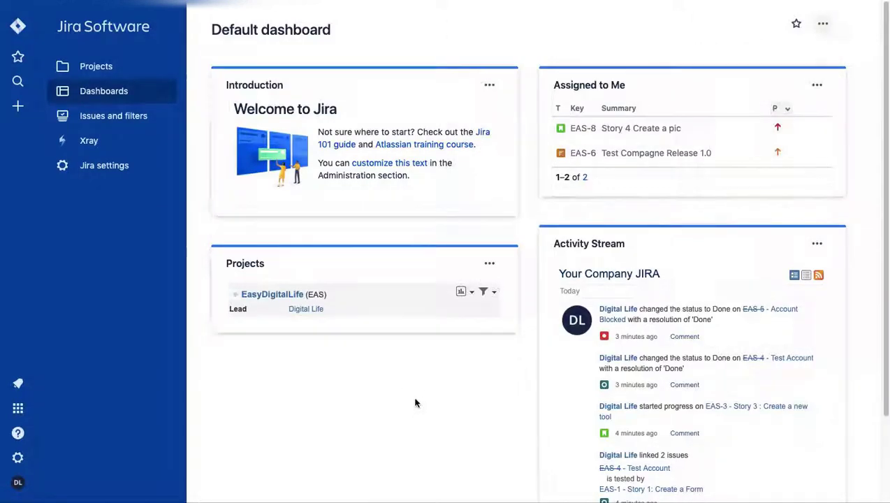
{"action": "scroll", "coordinate": [415, 403], "scroll_direction": "down", "scroll_amount": 3}
{"action": "scroll", "coordinate": [415, 403], "scroll_direction": "up", "scroll_amount": 3}
{"action": "left_click", "coordinate": [817, 84]}
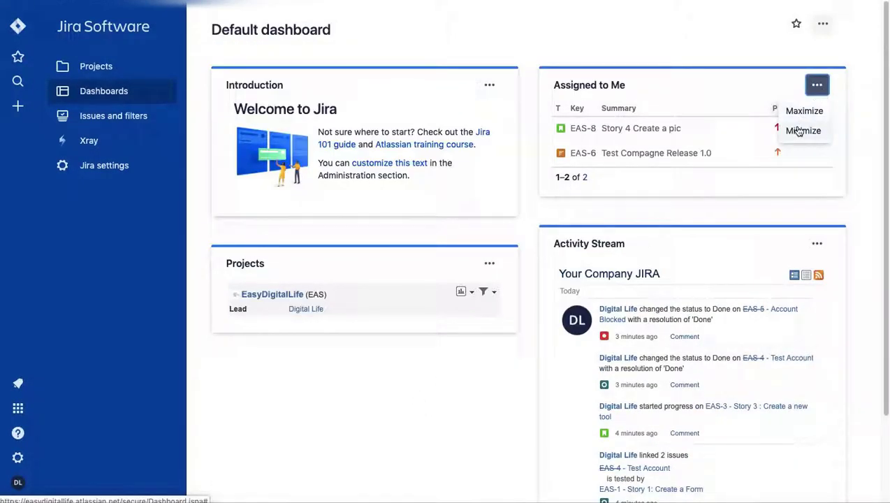
Create a new dashboard named Team, starting from a blank dashboard.
{"action": "left_click", "coordinate": [822, 24]}
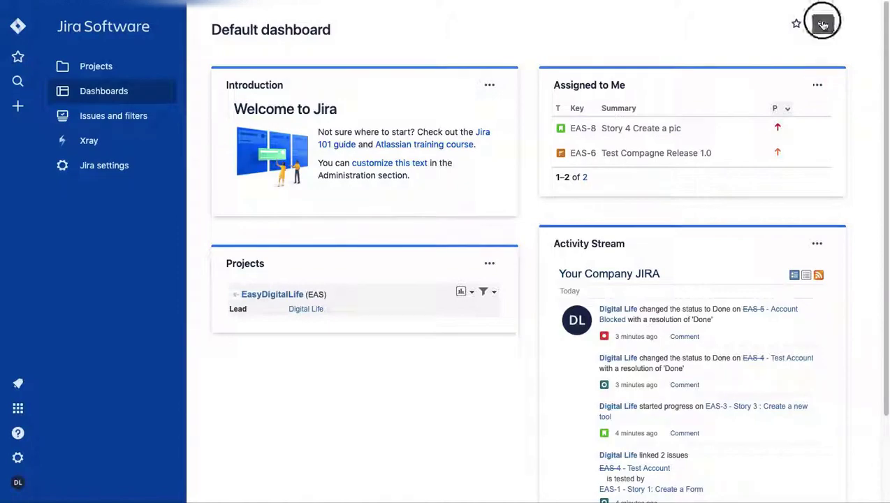
{"action": "left_click", "coordinate": [800, 112]}
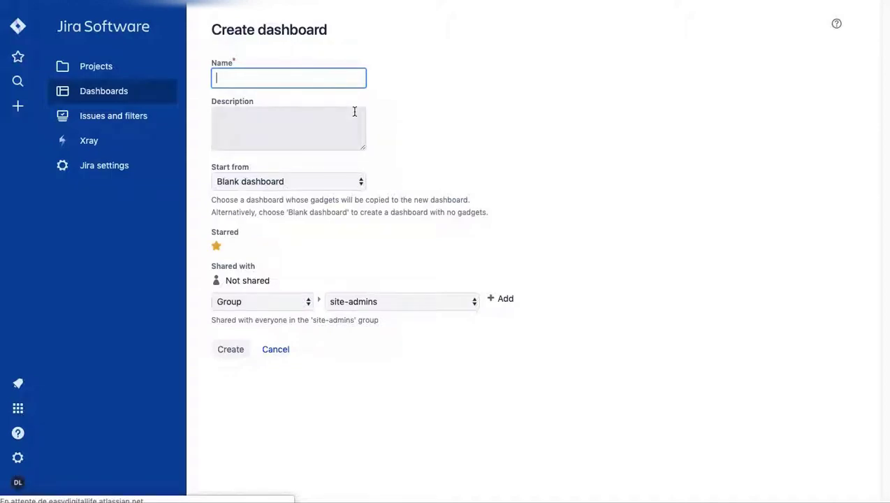
{"action": "type", "text": "Team"}
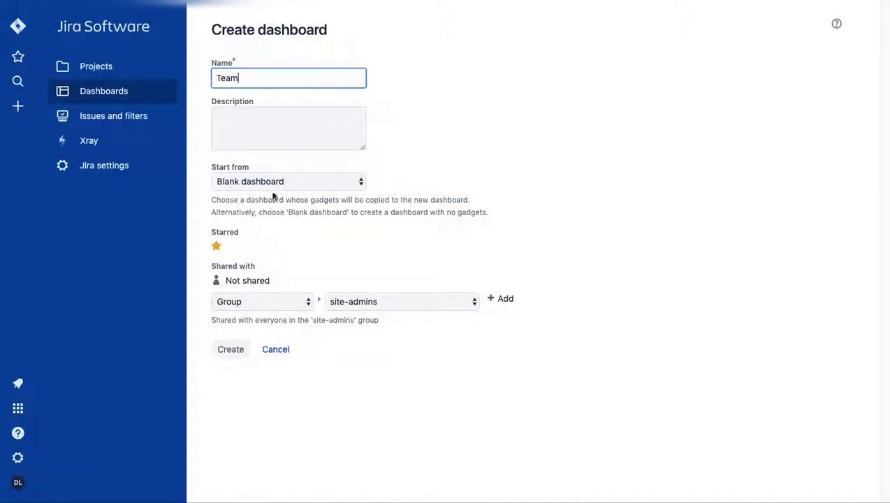
{"action": "left_click", "coordinate": [273, 181]}
{"action": "left_click", "coordinate": [273, 179]}
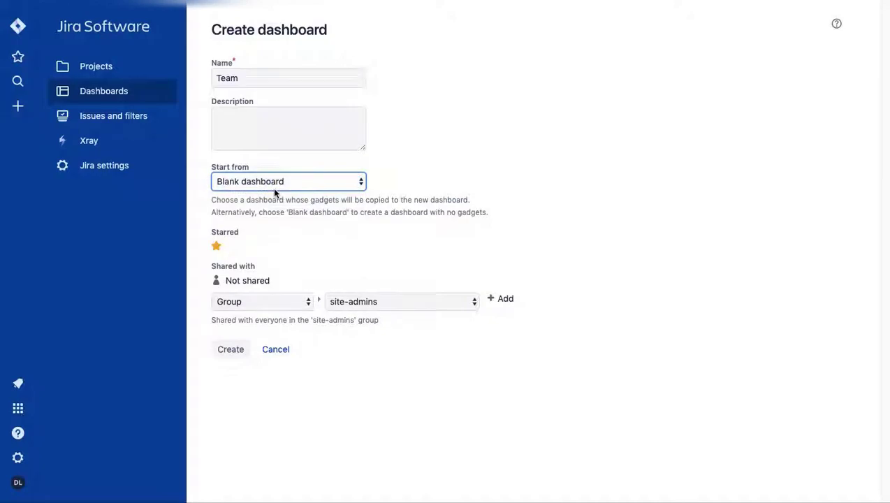
{"action": "left_click", "coordinate": [226, 356]}
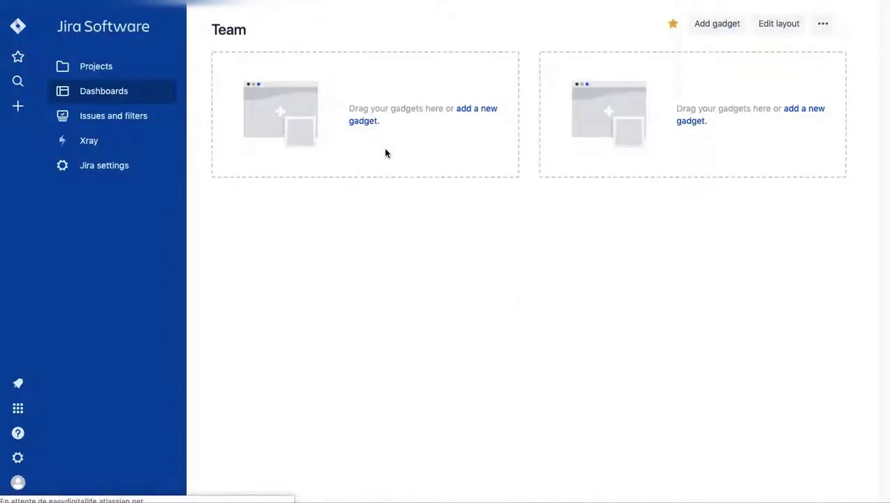
Browse the gadgets offered for the Team dashboard's first column, filter them to the JIRA category and load all gadgets.
{"action": "left_click", "coordinate": [364, 122]}
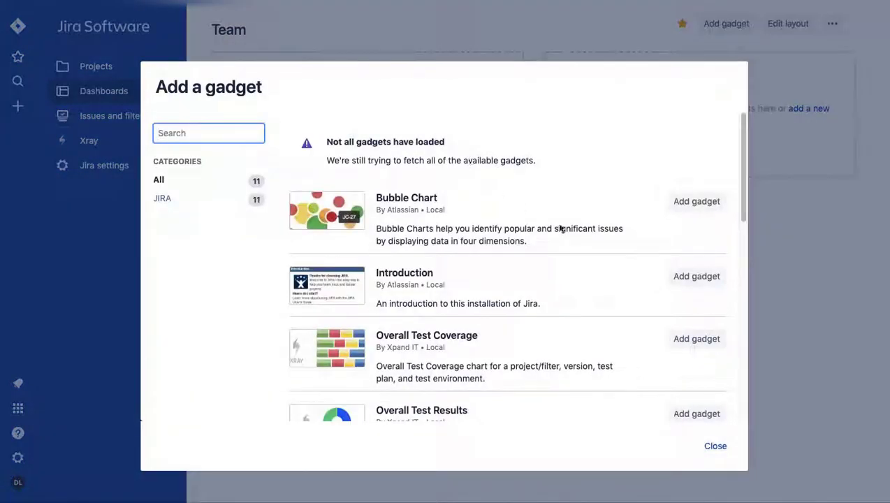
{"action": "scroll", "coordinate": [569, 232], "scroll_direction": "down", "scroll_amount": 5}
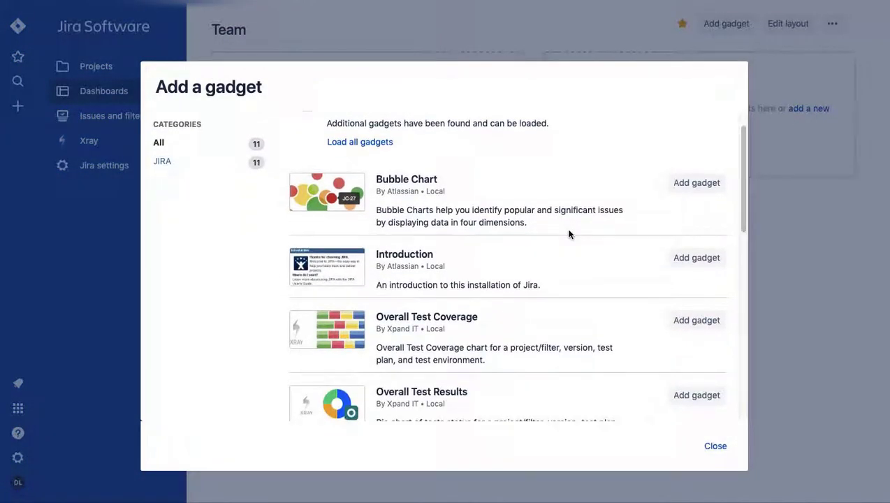
{"action": "scroll", "coordinate": [568, 234], "scroll_direction": "down", "scroll_amount": 1}
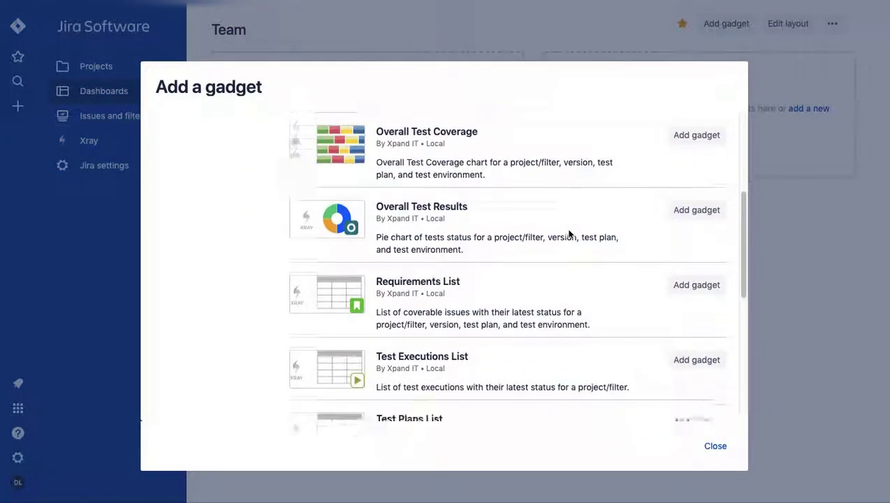
{"action": "scroll", "coordinate": [569, 234], "scroll_direction": "down", "scroll_amount": 2}
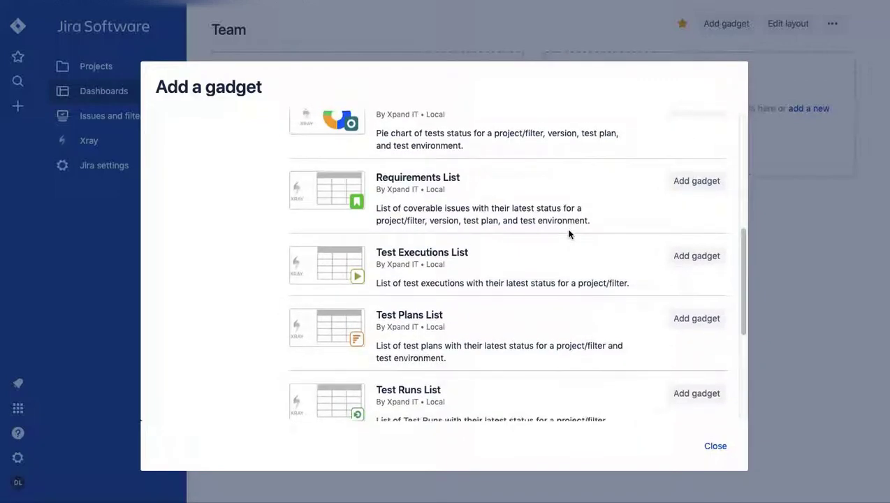
{"action": "scroll", "coordinate": [569, 234], "scroll_direction": "down", "scroll_amount": 2}
{"action": "scroll", "coordinate": [568, 234], "scroll_direction": "down", "scroll_amount": 3}
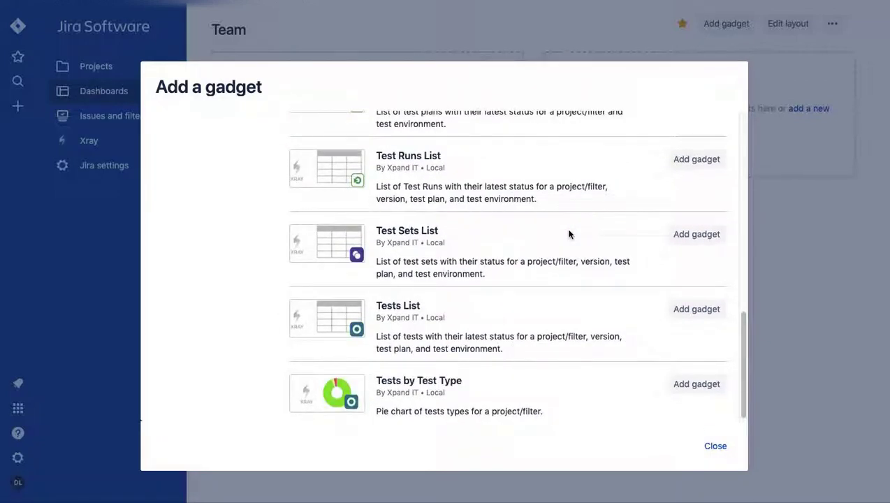
{"action": "scroll", "coordinate": [503, 386], "scroll_direction": "up", "scroll_amount": 10}
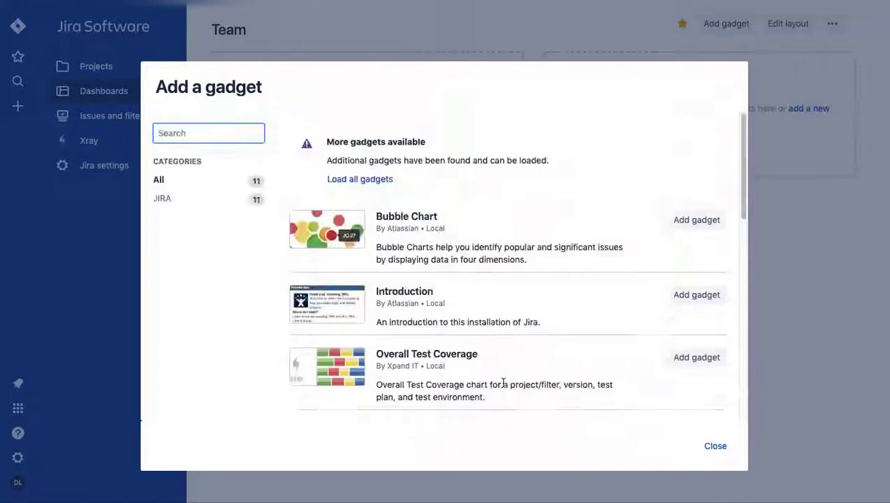
{"action": "left_click", "coordinate": [158, 179]}
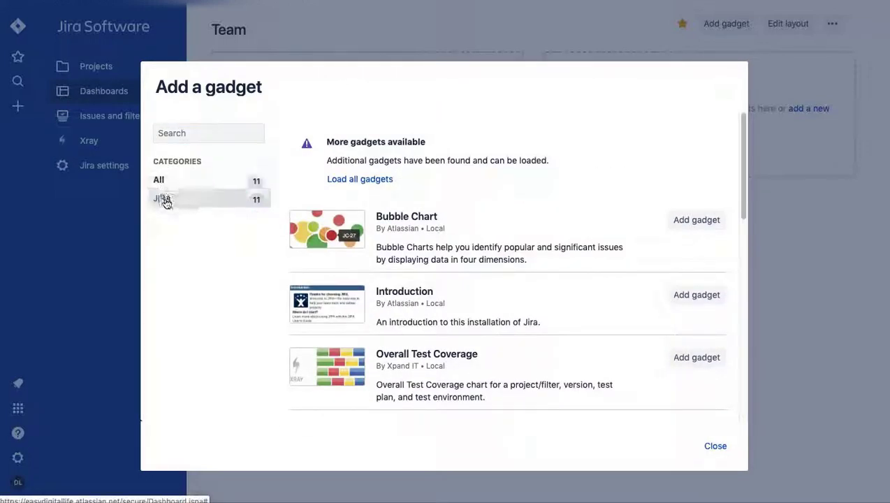
{"action": "left_click", "coordinate": [164, 202]}
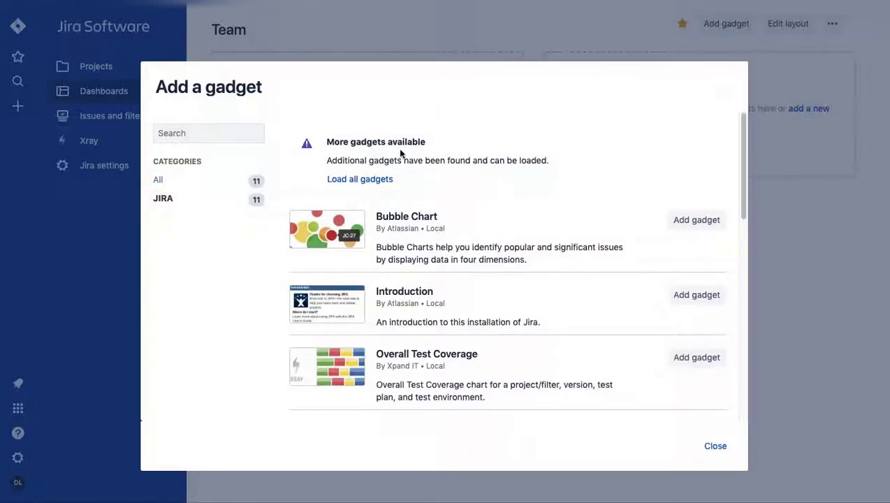
{"action": "left_click", "coordinate": [368, 179]}
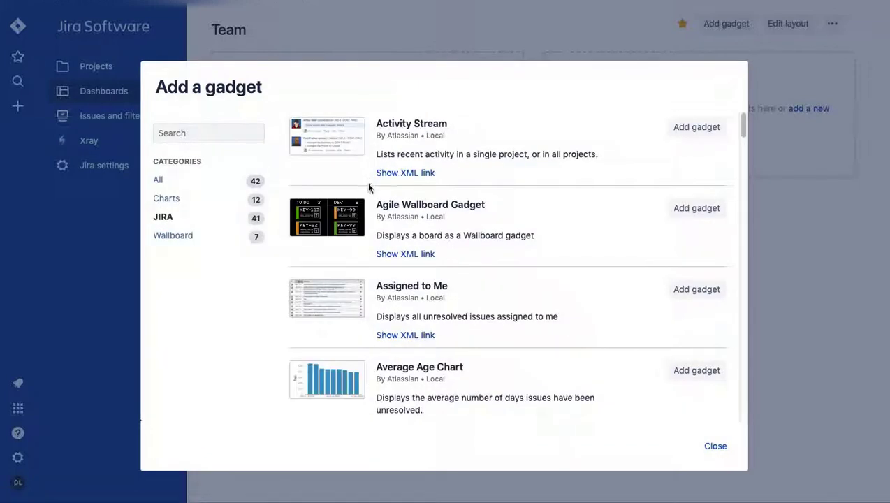
Add the Days Remaining in Sprint Gadget to the Team dashboard.
{"action": "scroll", "coordinate": [368, 191], "scroll_direction": "down", "scroll_amount": 5}
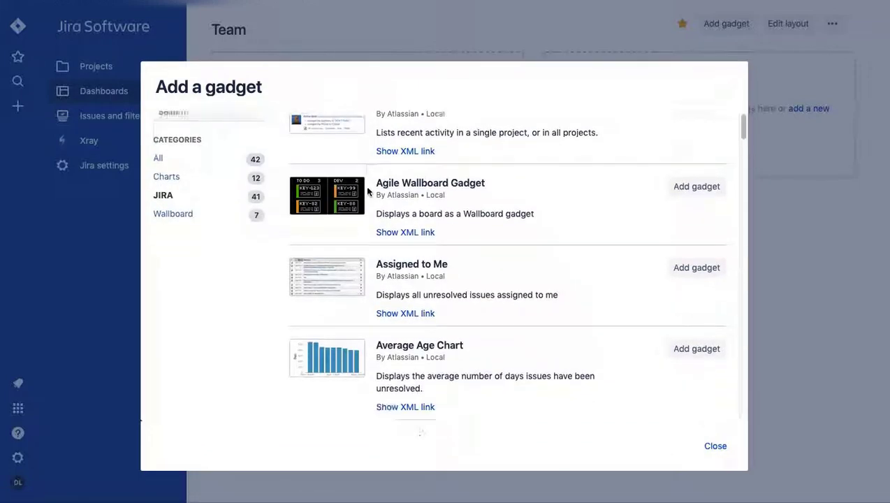
{"action": "scroll", "coordinate": [368, 192], "scroll_direction": "up", "scroll_amount": 5}
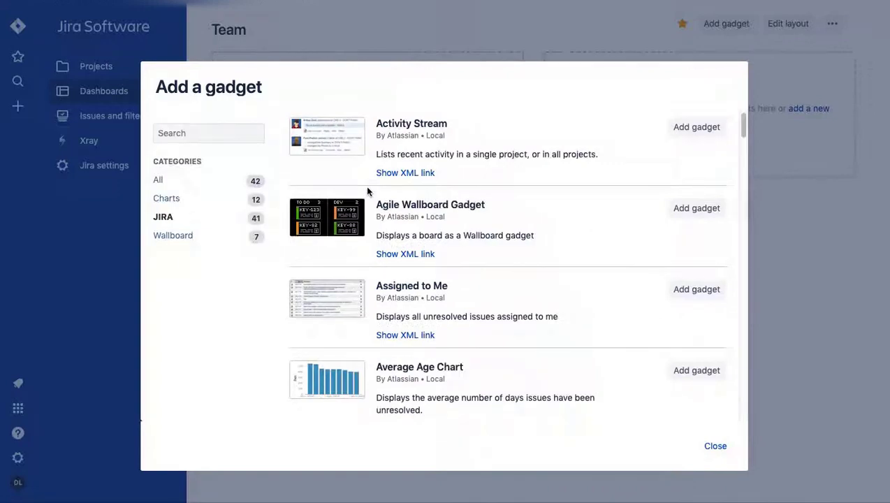
{"action": "scroll", "coordinate": [367, 191], "scroll_direction": "down", "scroll_amount": 12}
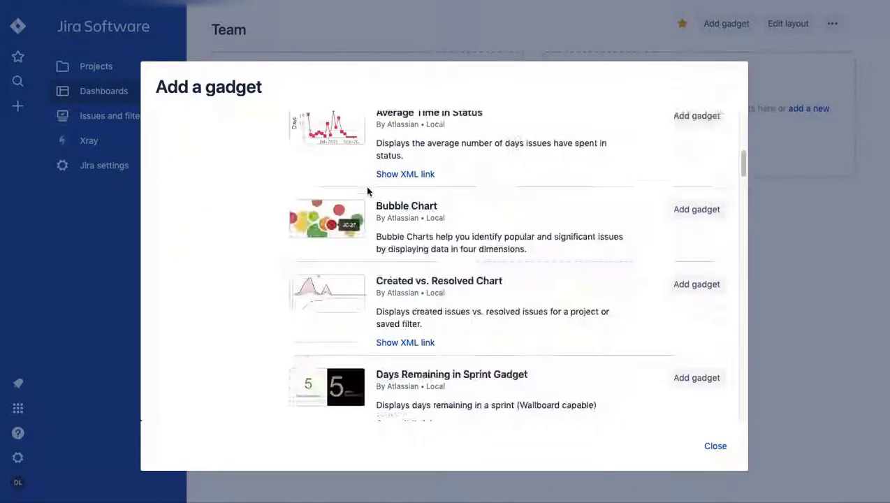
{"action": "scroll", "coordinate": [367, 191], "scroll_direction": "down", "scroll_amount": 6}
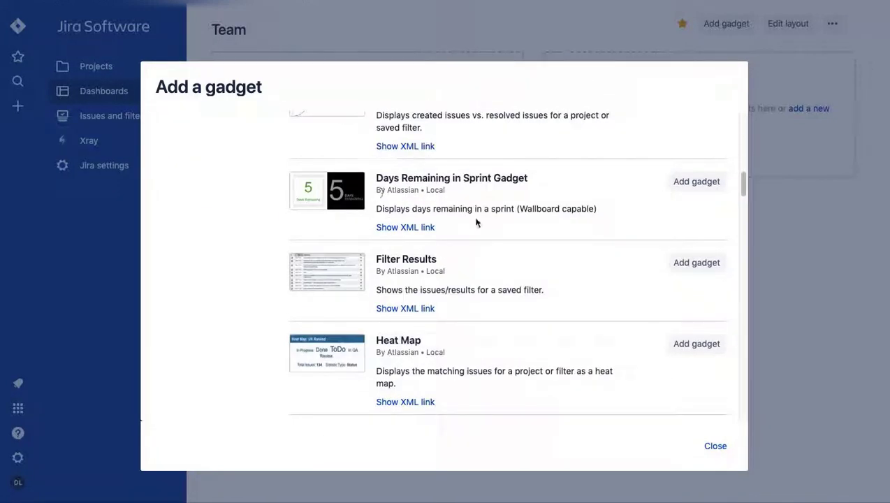
{"action": "left_click", "coordinate": [695, 182]}
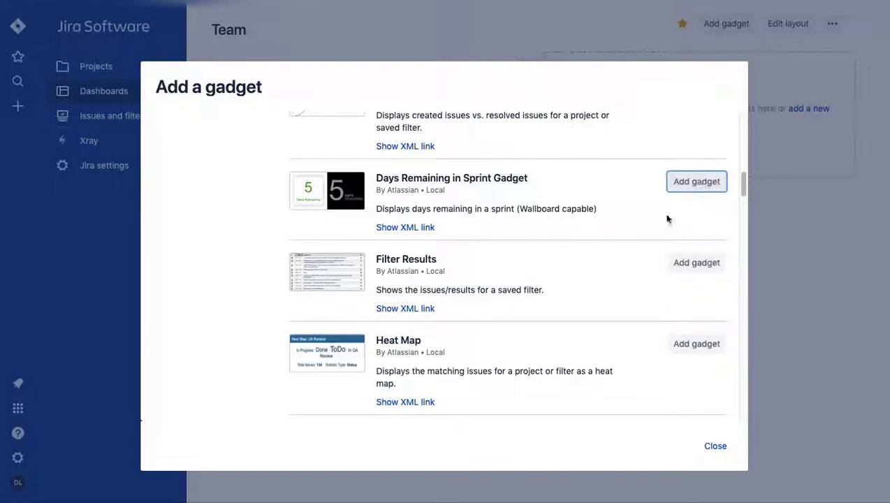
Add the Pie Chart gadget to the Team dashboard and close the gadget list.
{"action": "scroll", "coordinate": [570, 334], "scroll_direction": "down", "scroll_amount": 15}
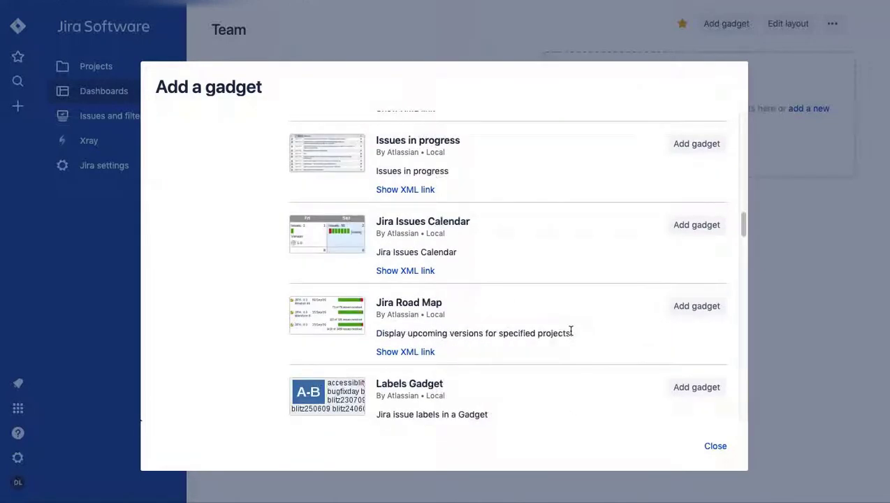
{"action": "scroll", "coordinate": [570, 335], "scroll_direction": "down", "scroll_amount": 6}
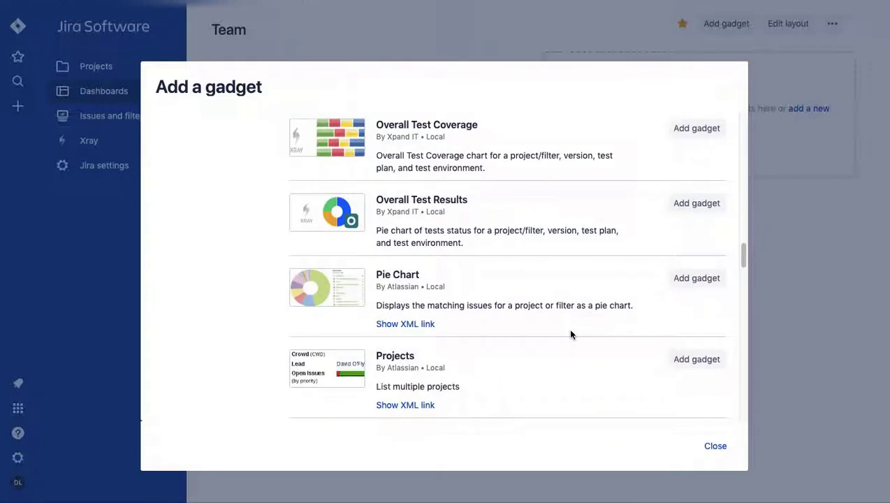
{"action": "left_click", "coordinate": [688, 278]}
{"action": "left_click", "coordinate": [715, 446]}
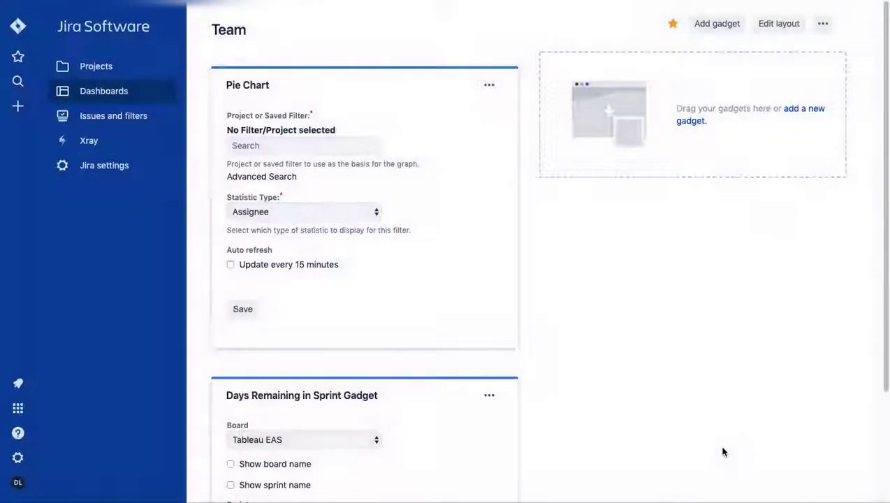
Configure the Pie Chart gadget with the My daily issues filter and the Issue Type statistic, and save it.
{"action": "left_click", "coordinate": [277, 143]}
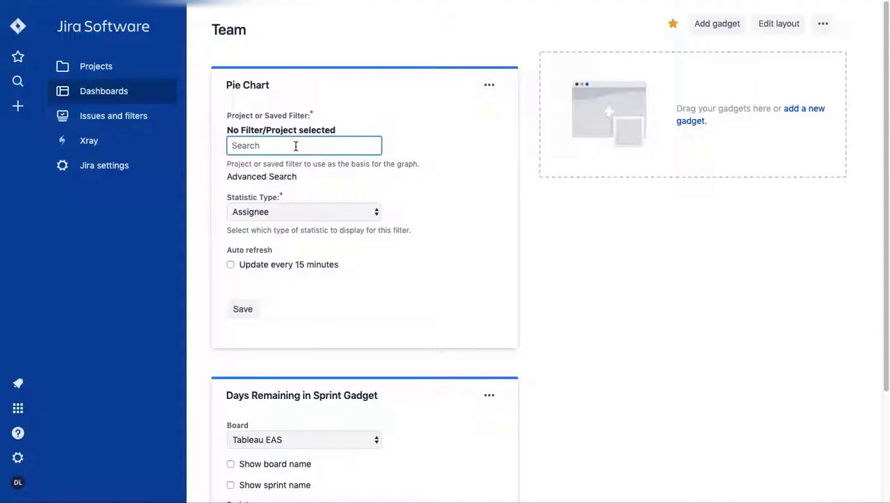
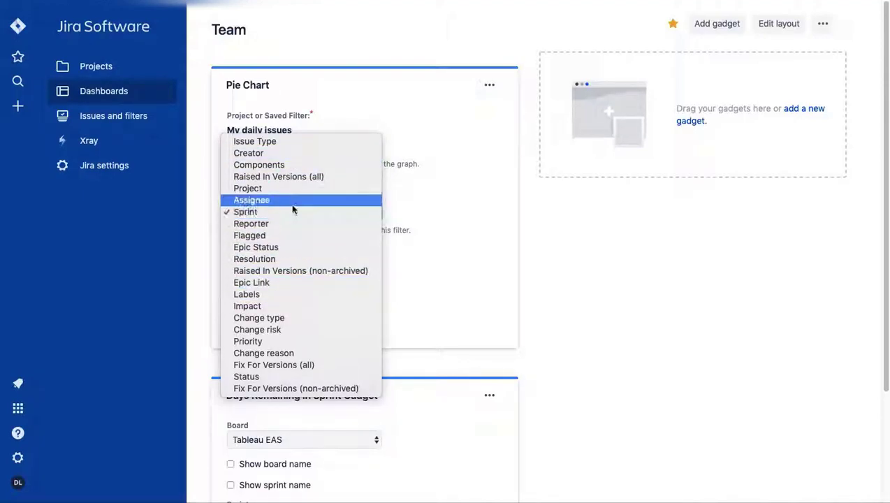
{"action": "left_click", "coordinate": [284, 143]}
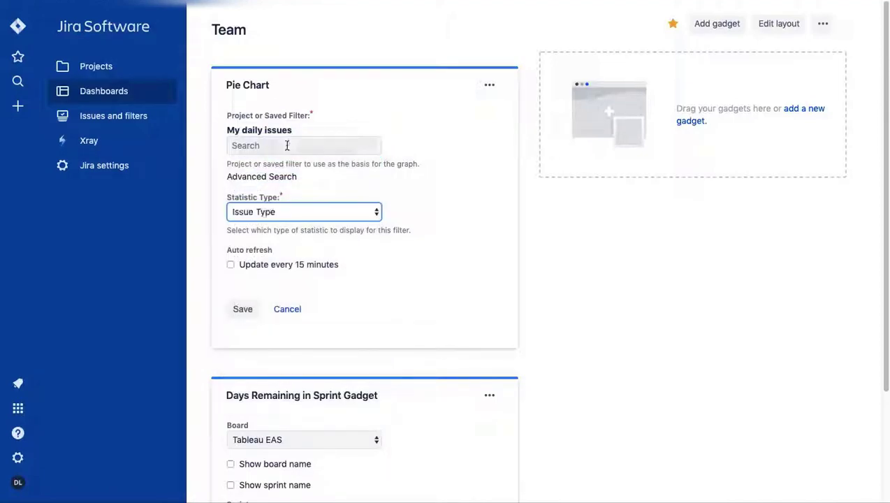
{"action": "left_click", "coordinate": [242, 309]}
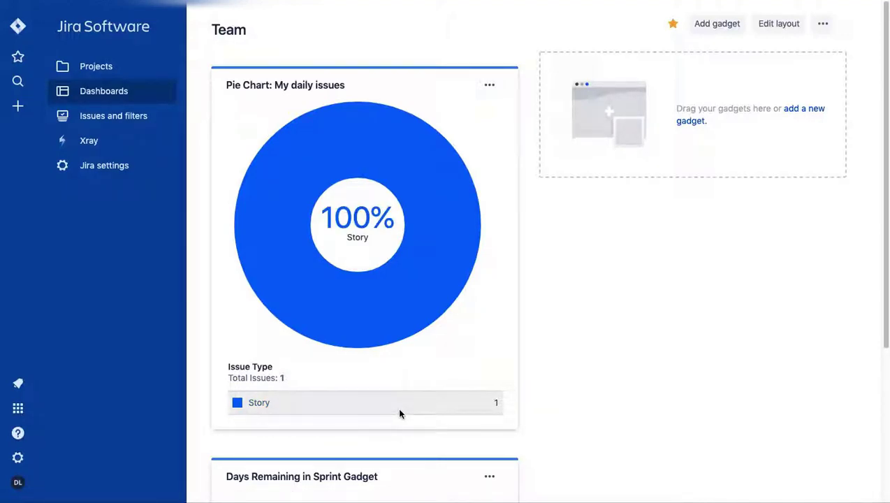
Keep Tableau EAS as the board of the Days Remaining in Sprint Gadget and enable showing the board name.
{"action": "scroll", "coordinate": [399, 414], "scroll_direction": "down", "scroll_amount": 3}
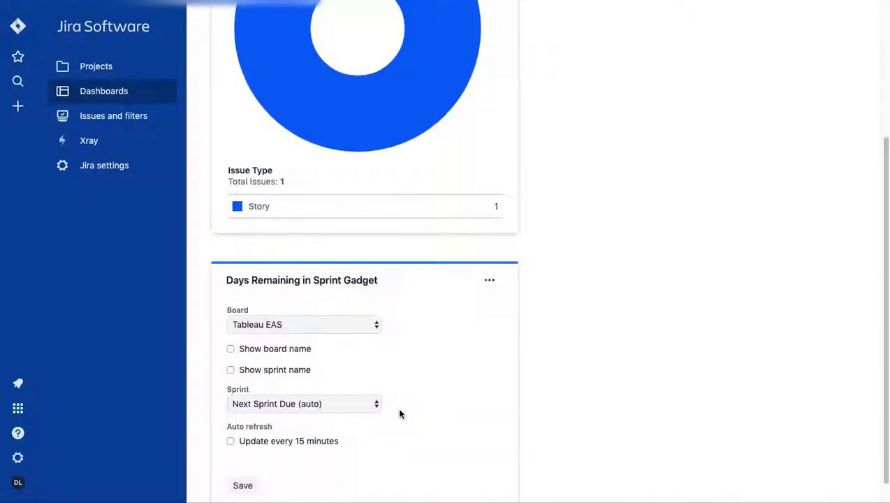
{"action": "left_click", "coordinate": [306, 325]}
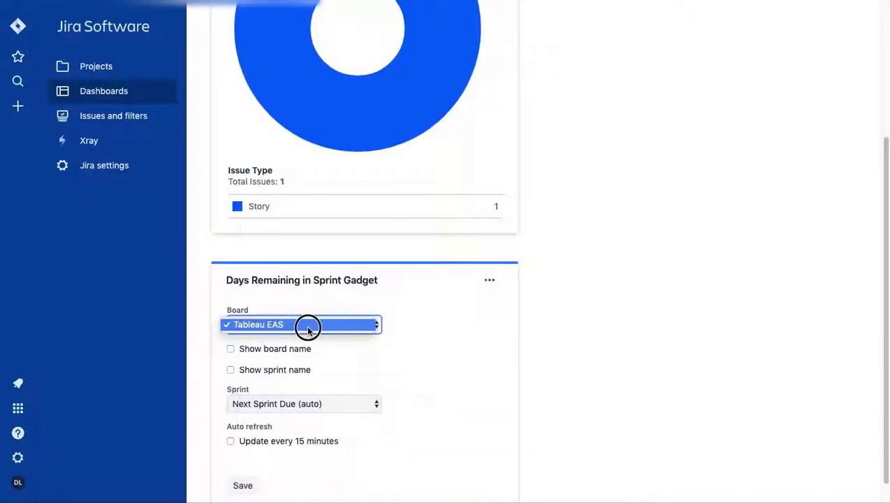
{"action": "left_click", "coordinate": [307, 326]}
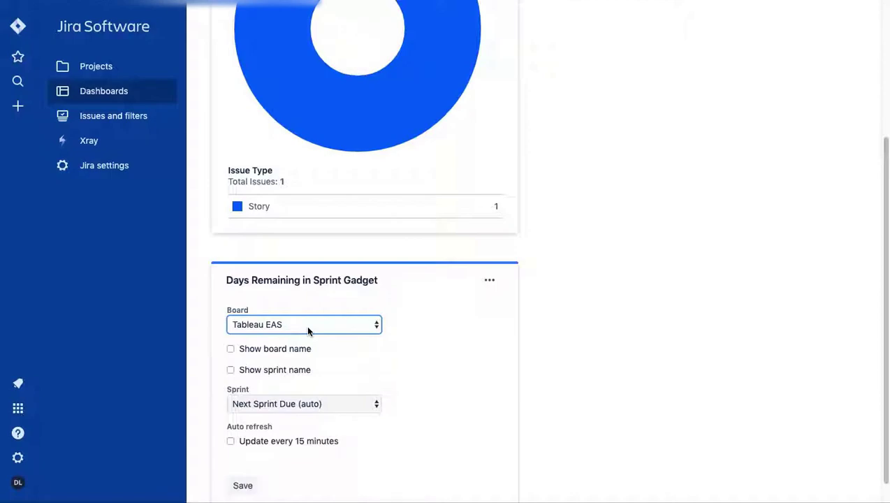
{"action": "scroll", "coordinate": [305, 324], "scroll_direction": "down", "scroll_amount": 1}
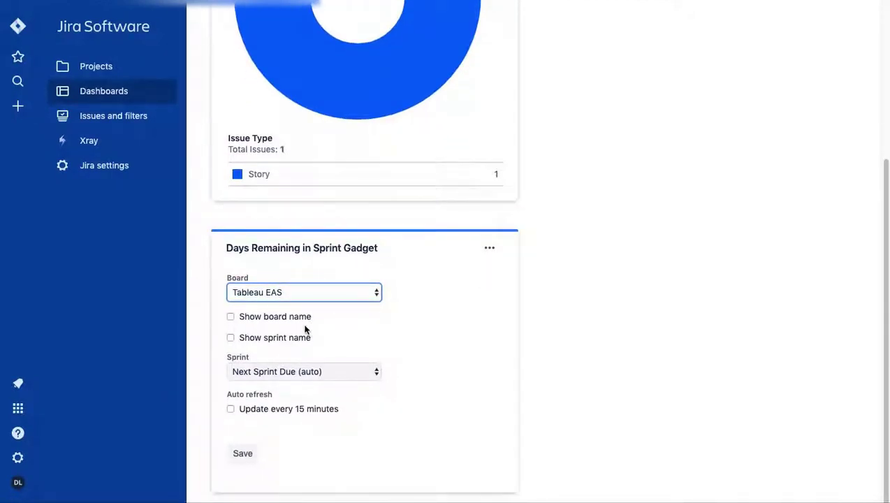
{"action": "left_click", "coordinate": [294, 321]}
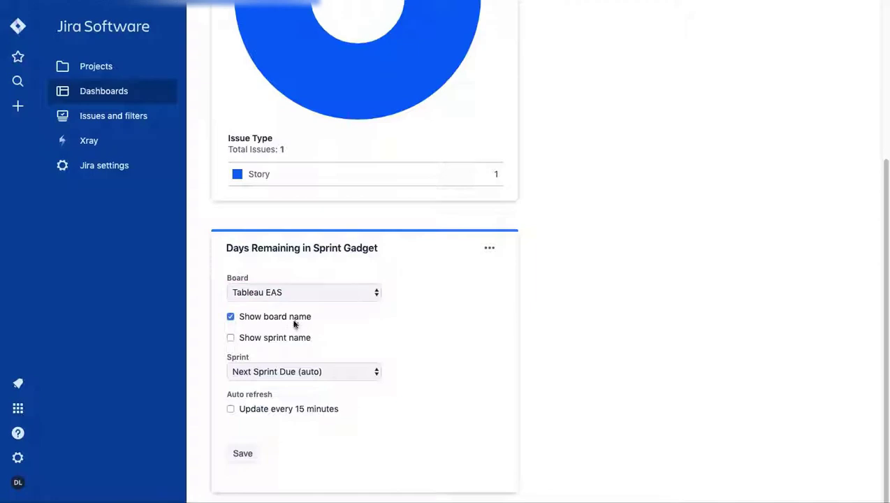
Set the Days Remaining gadget's sprint to Sprint 1 Q1 2019, save it, and move the gadget to the dashboard's empty second column.
{"action": "left_click", "coordinate": [294, 371]}
{"action": "left_click", "coordinate": [294, 375]}
{"action": "left_click", "coordinate": [294, 371]}
{"action": "left_click", "coordinate": [294, 384]}
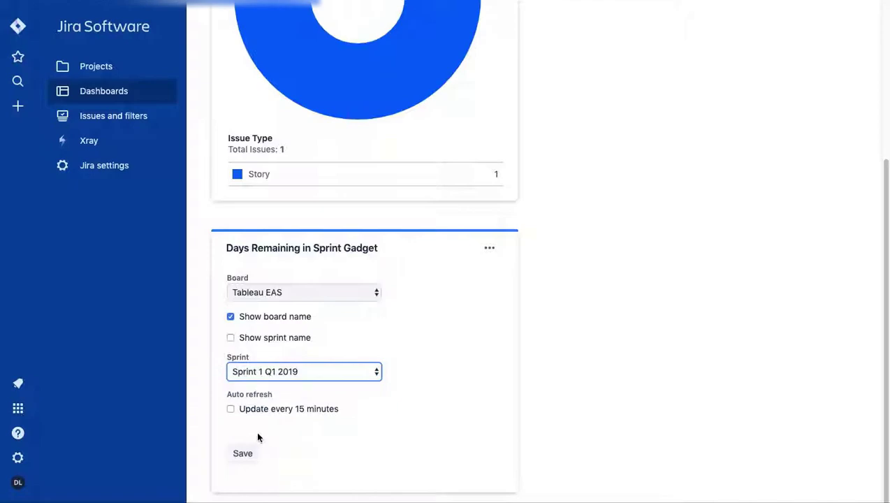
{"action": "left_click", "coordinate": [241, 453]}
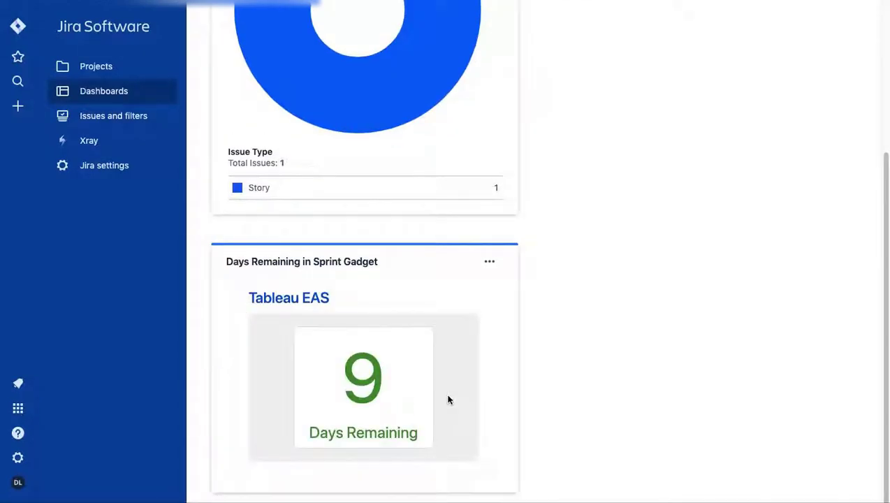
{"action": "left_click_drag", "start_coordinate": [395, 268], "coordinate": [719, 83]}
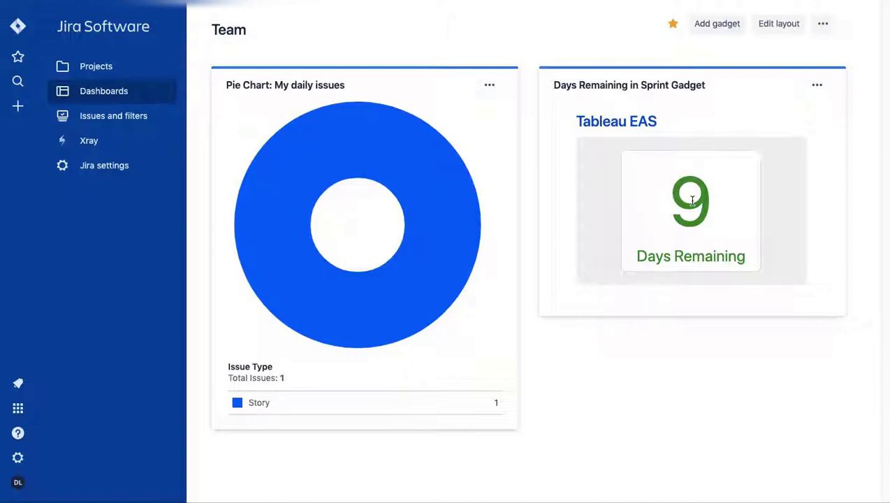
Open the EasyDigitalLife project from the list of projects.
{"action": "left_click", "coordinate": [91, 68]}
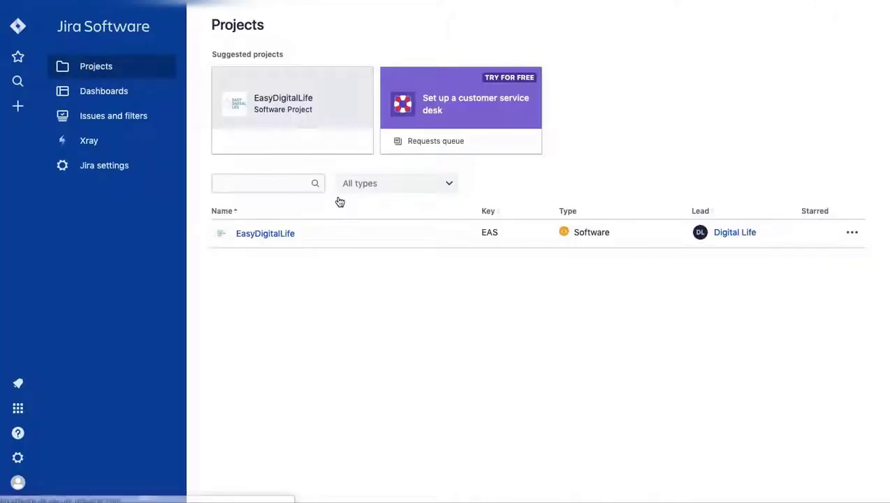
{"action": "left_click", "coordinate": [287, 233]}
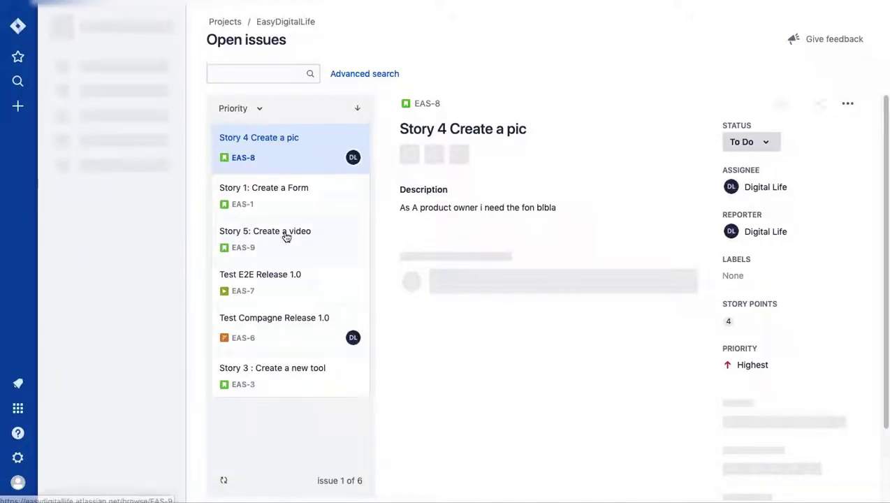
{"action": "left_click", "coordinate": [286, 237]}
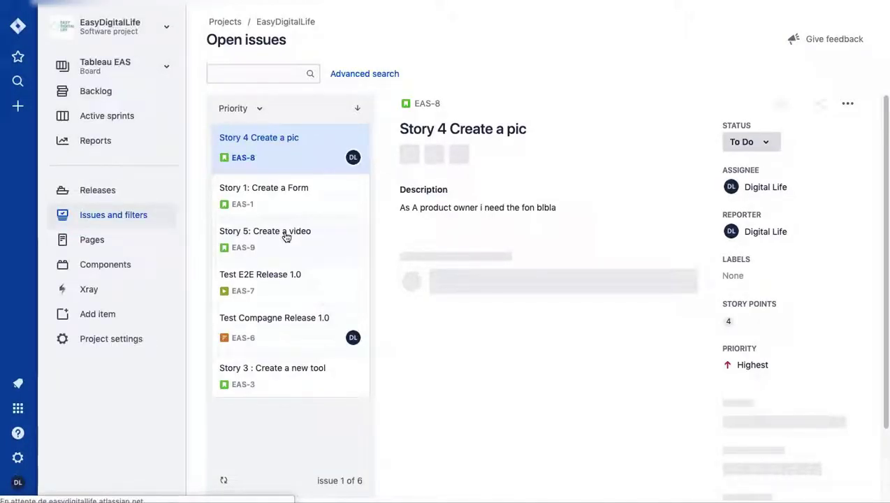